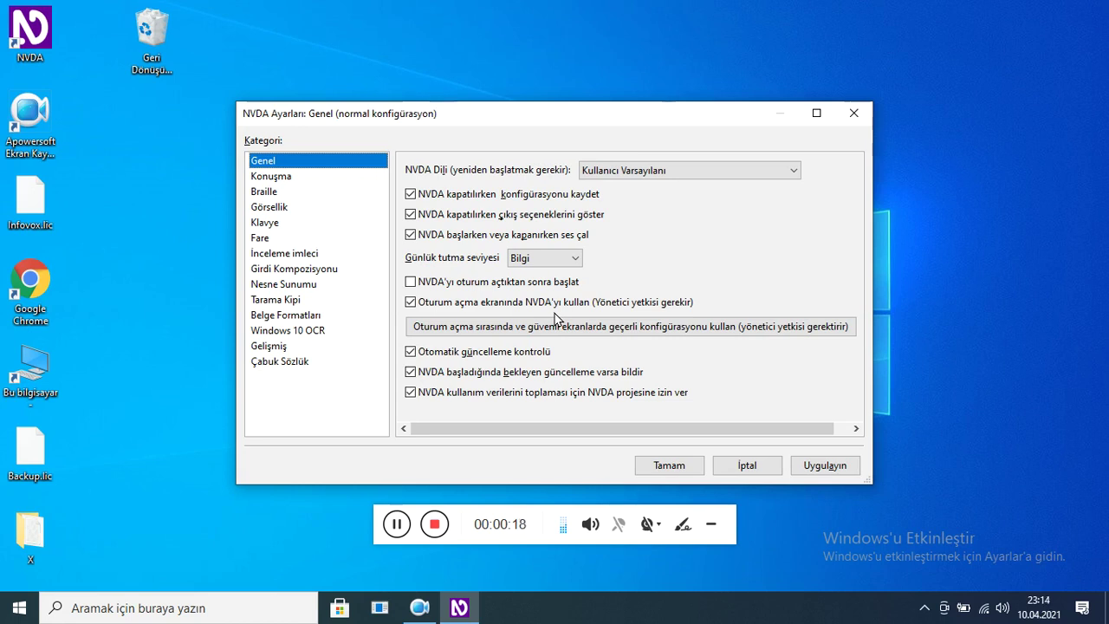
Open the Çabuk Sözlük category in the NVDA settings
key("Down")
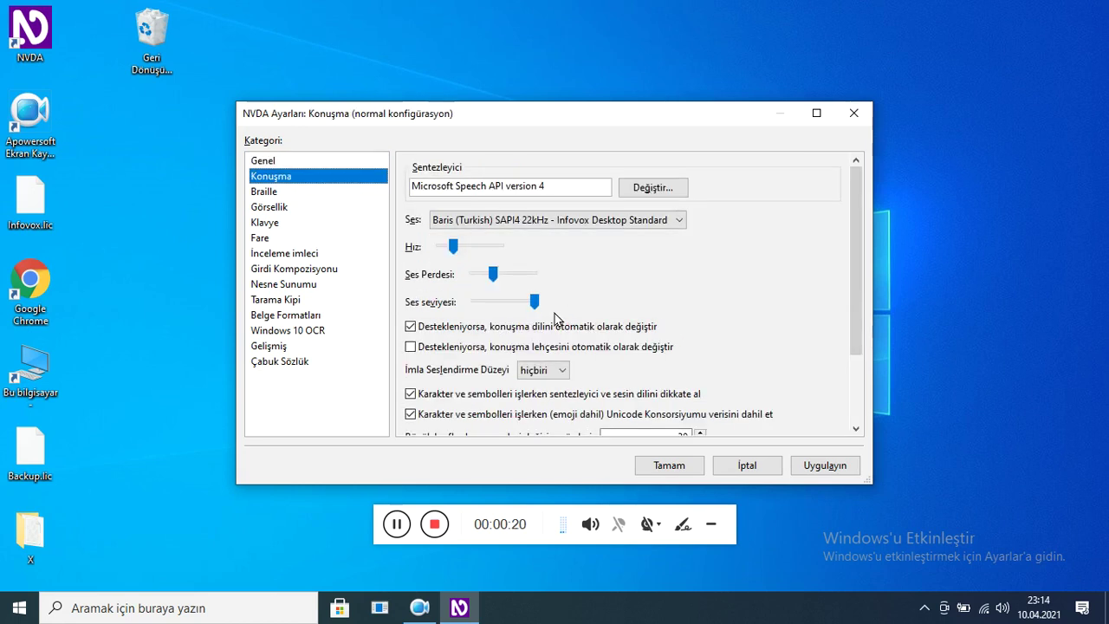
key("Down")
key("Down")
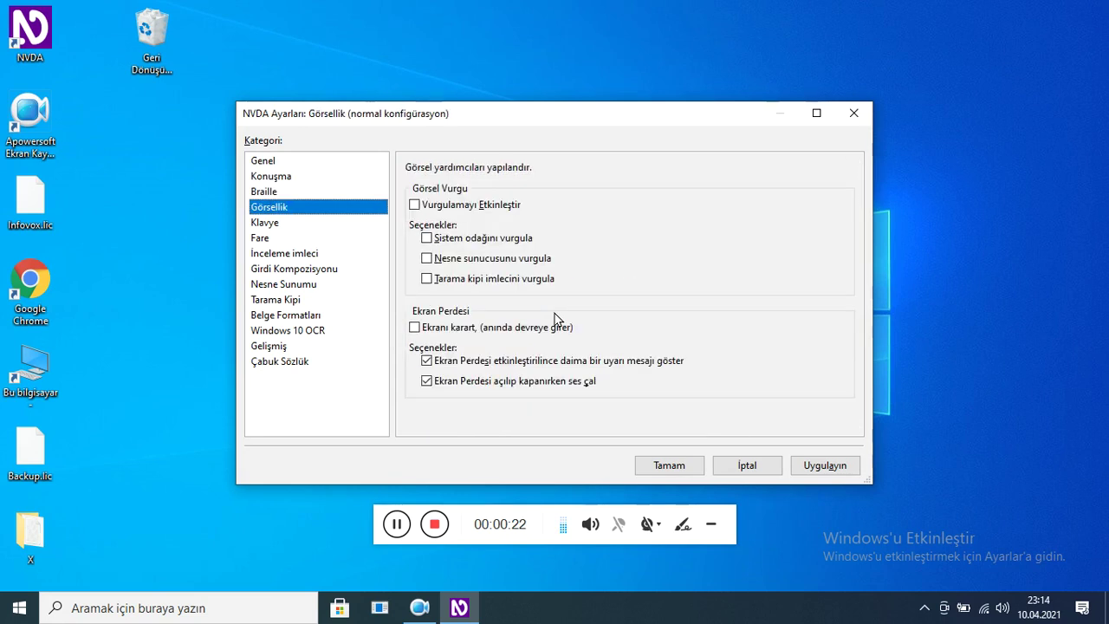
key("Down")
key("Down")
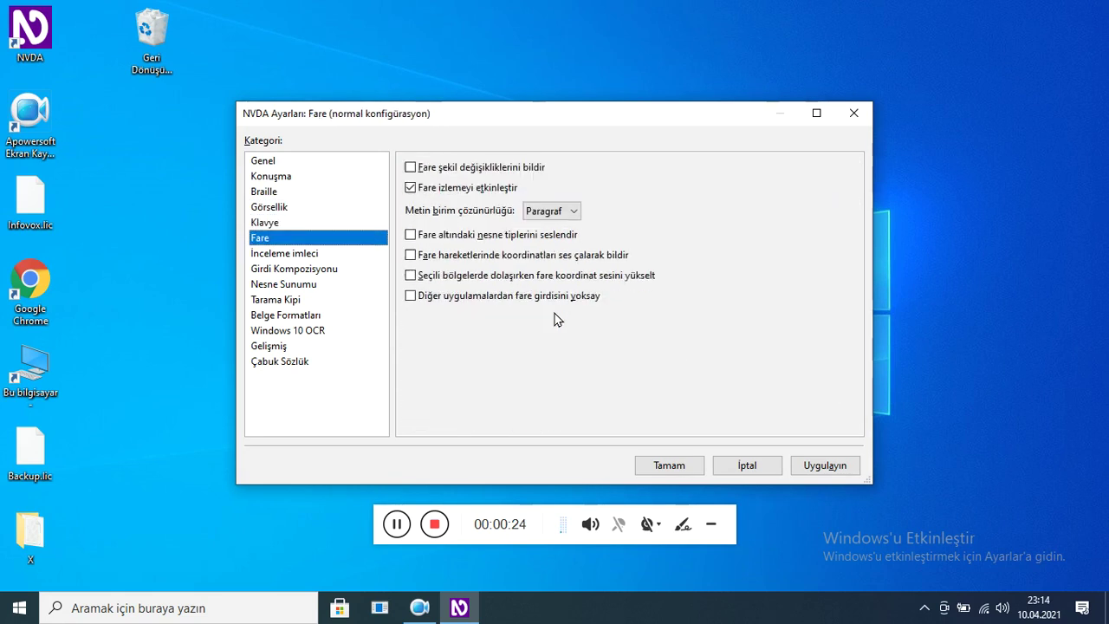
key("Down")
key("Down")
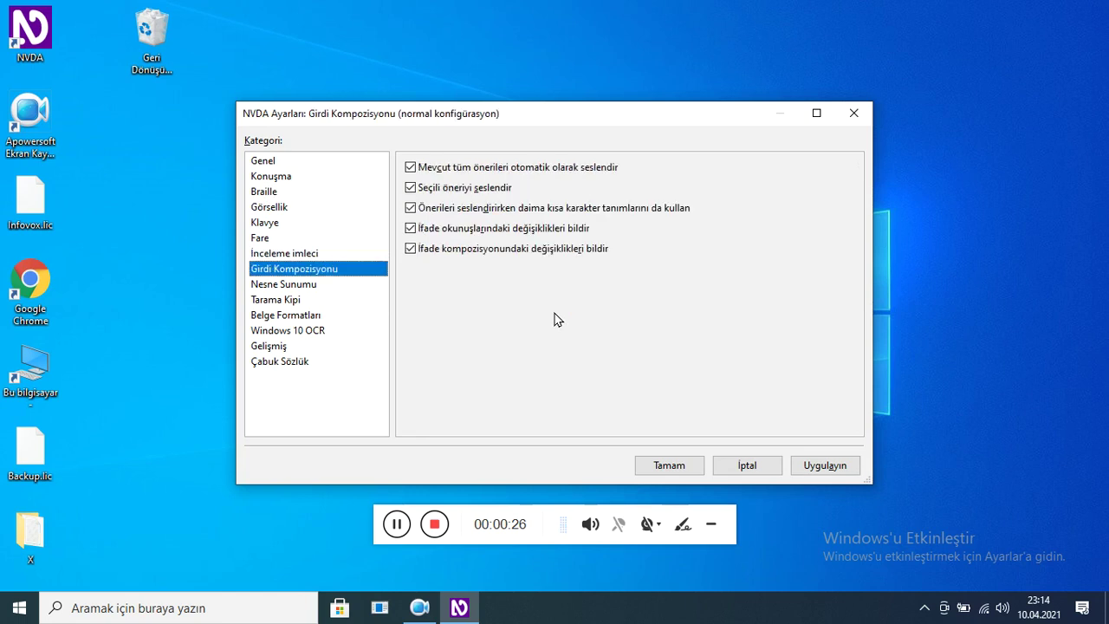
key("Down")
key("Down")
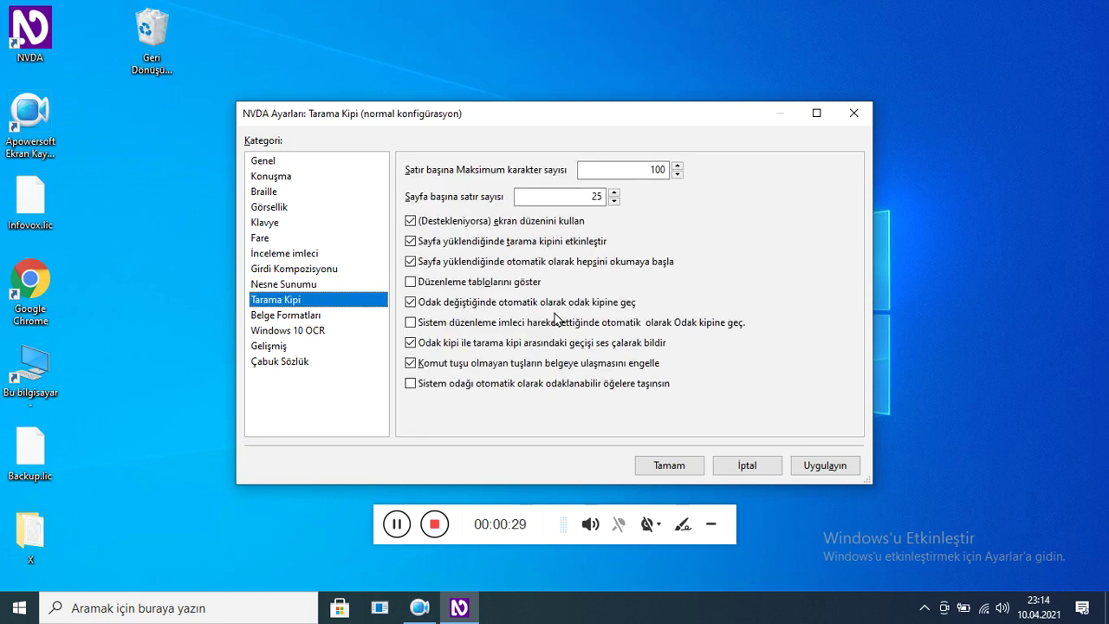
key("Down")
key("Down")
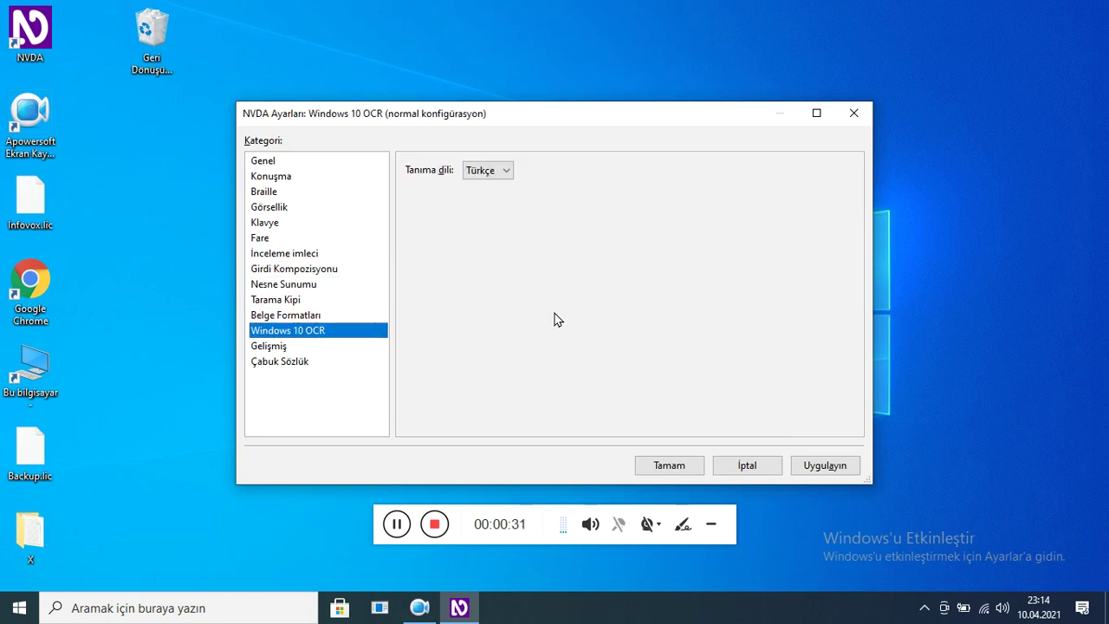
key("Down")
key("Down")
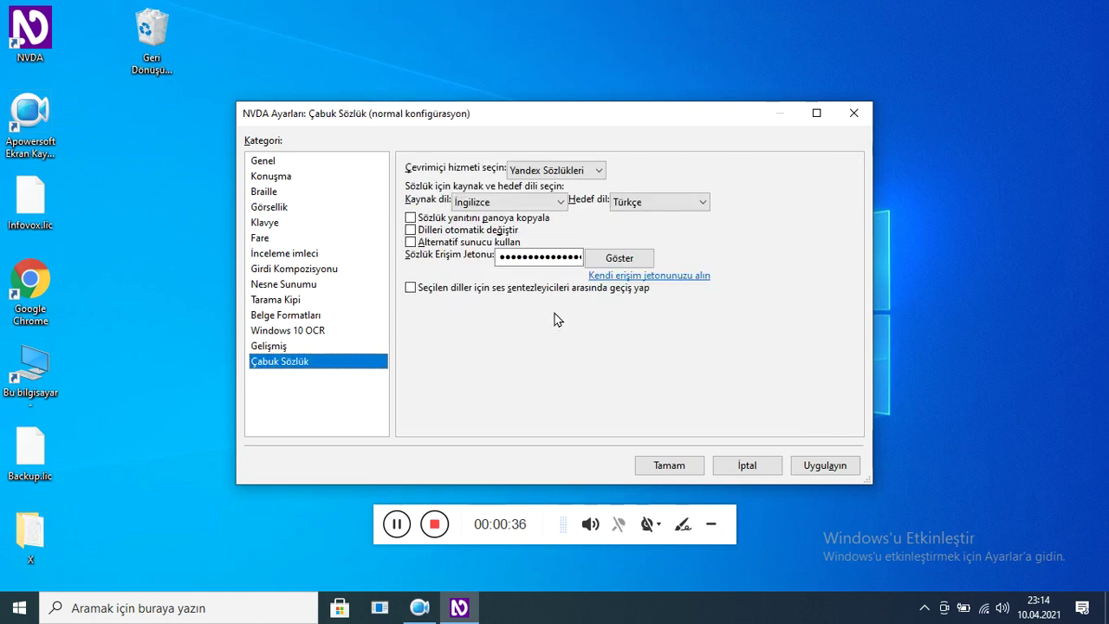
Compare the Yandex and Lexicala online services and set the service to Lexicala Sözlükleri
key("Tab")
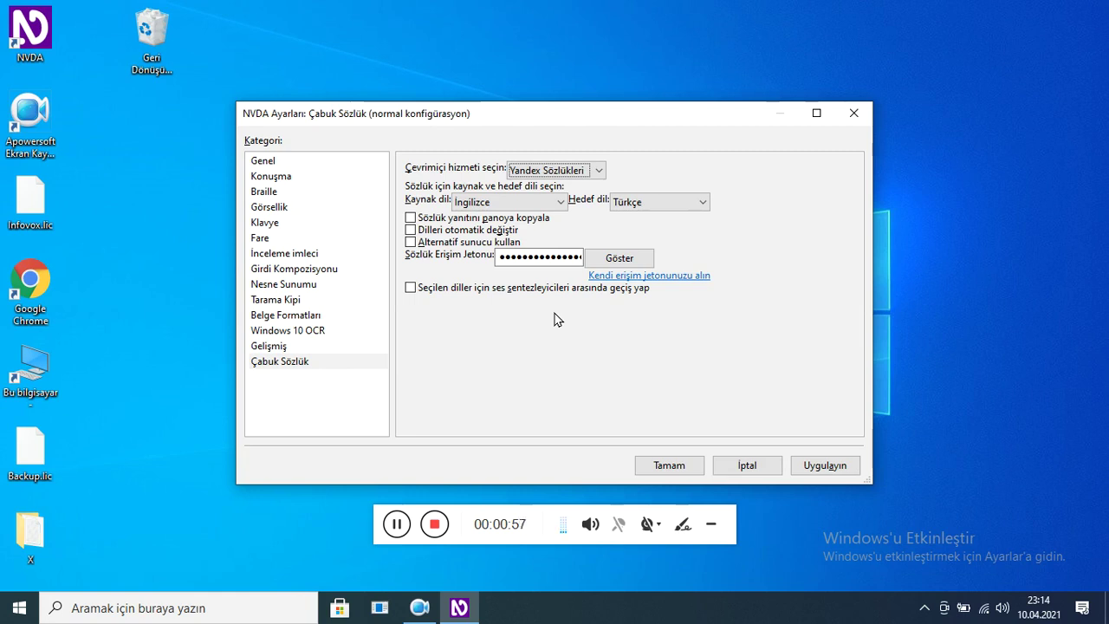
key("Down")
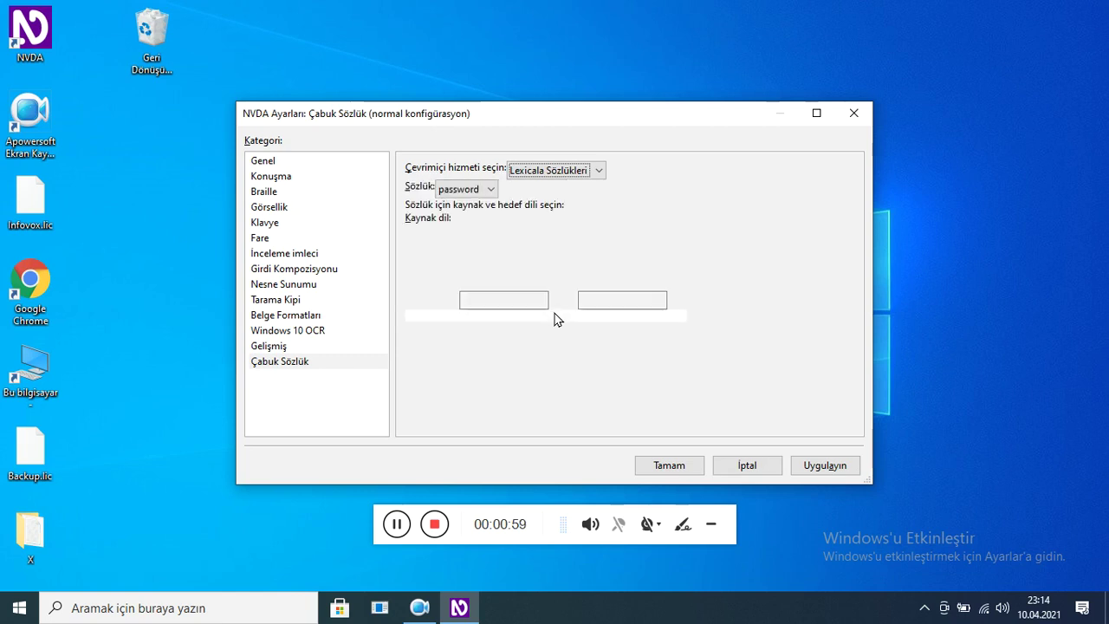
key("Up")
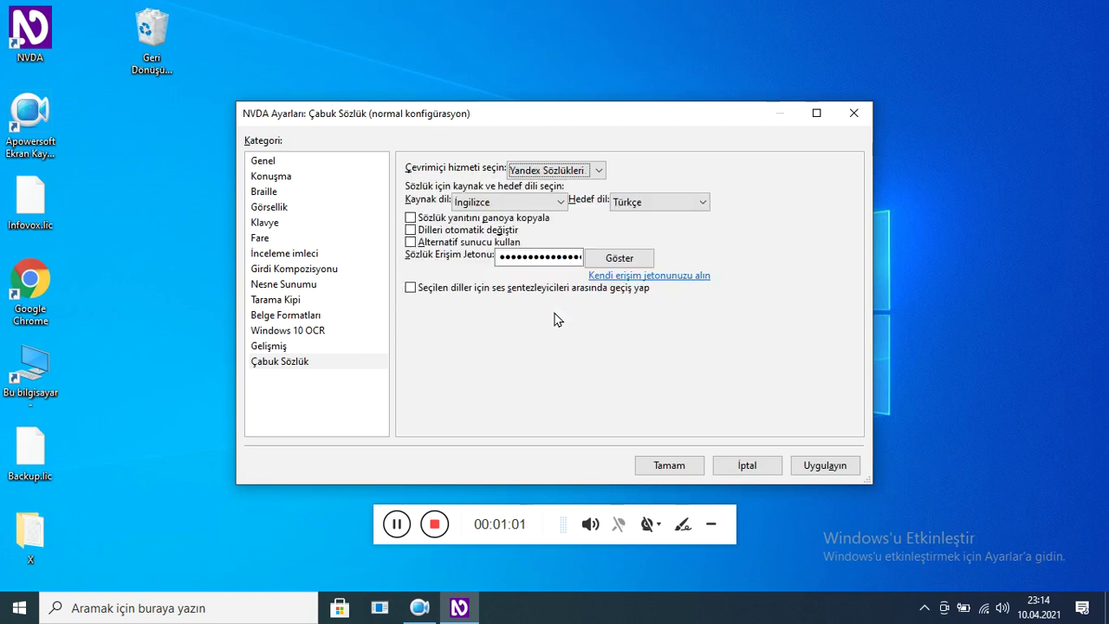
key("Down")
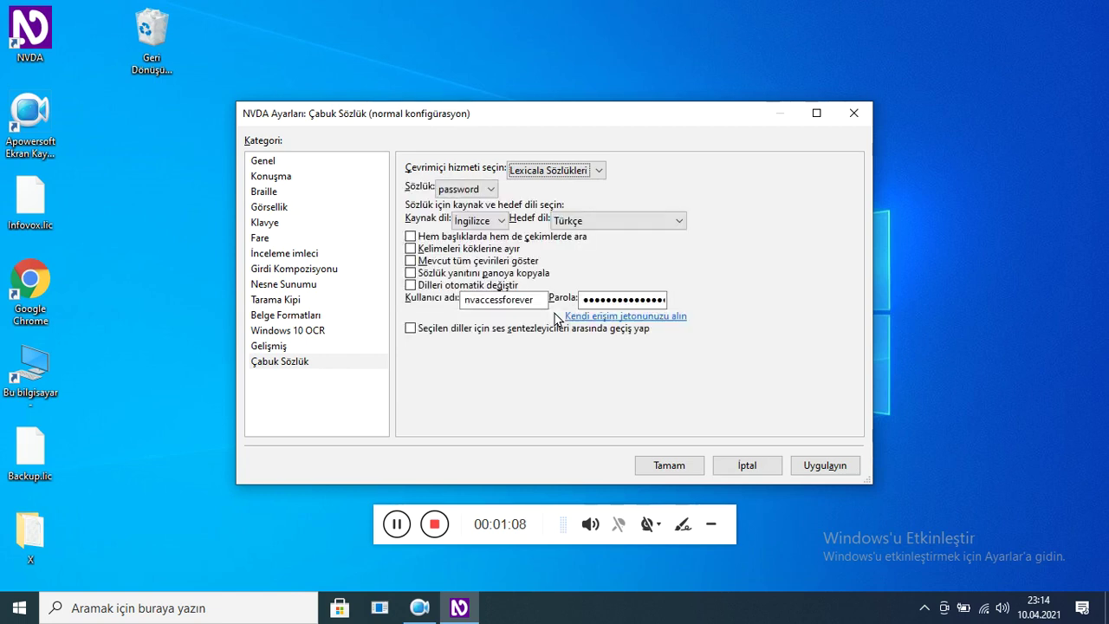
key("Up")
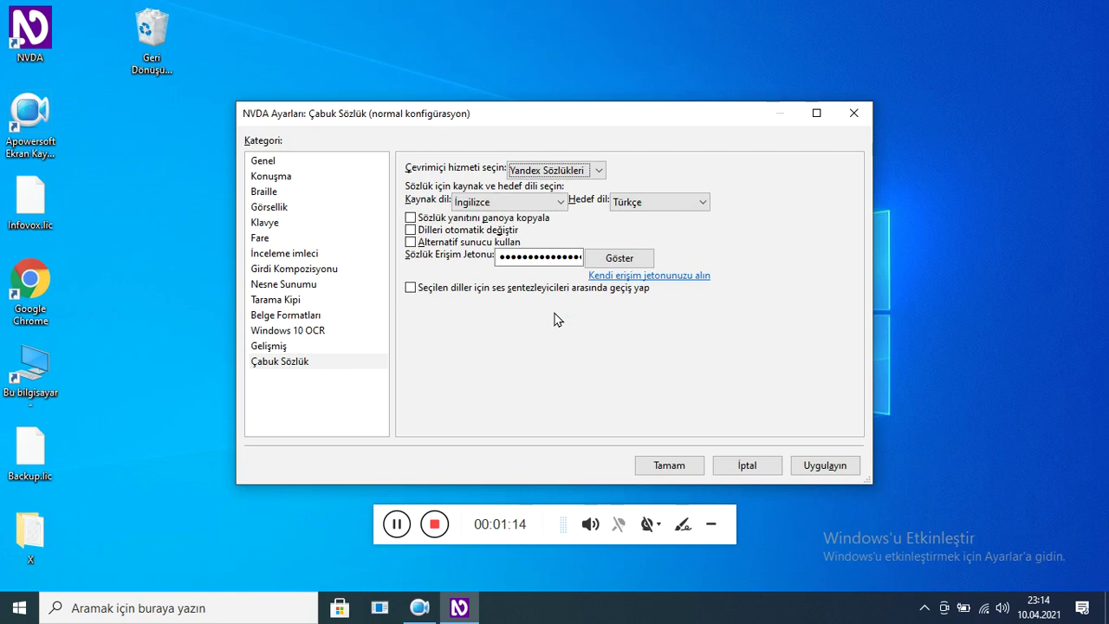
key("Down")
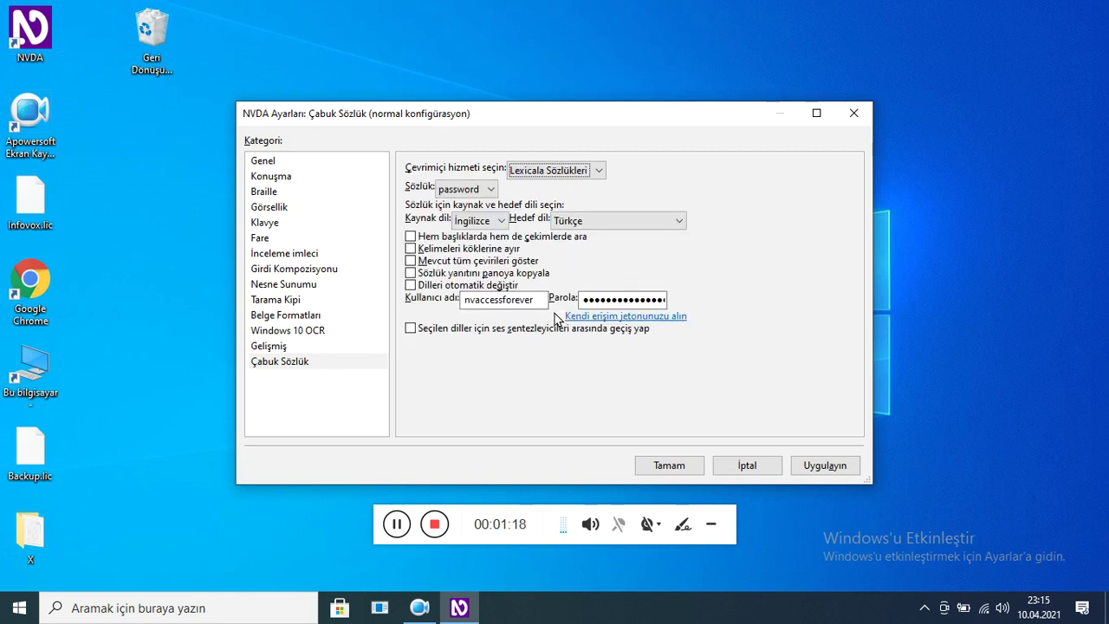
Look through the Lexicala dictionary choices random and global, ending on password
key("Tab")
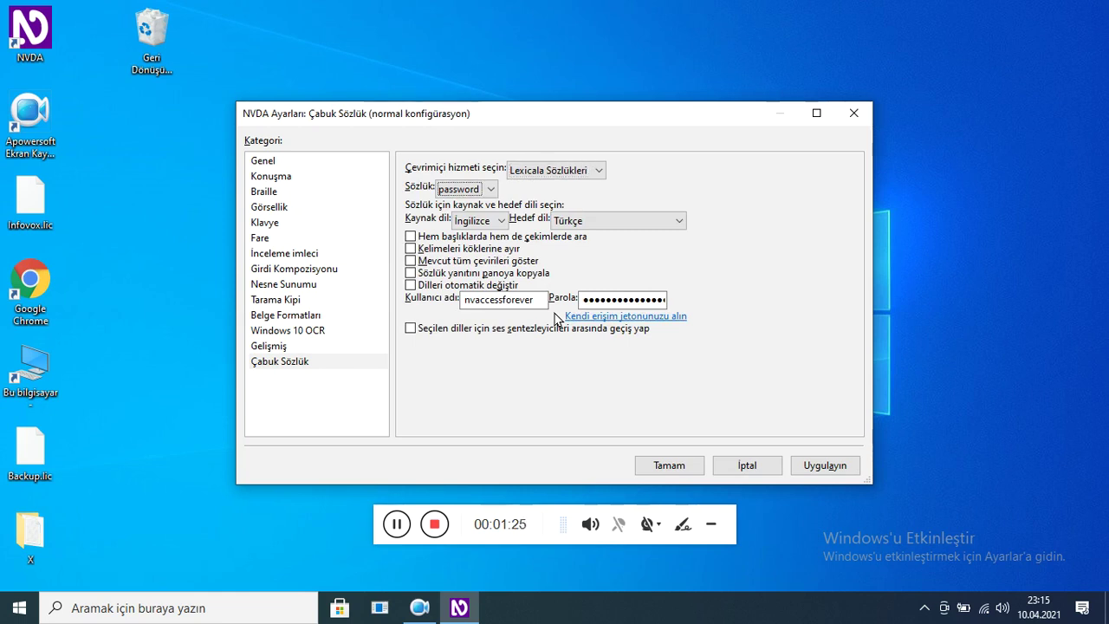
key("Down")
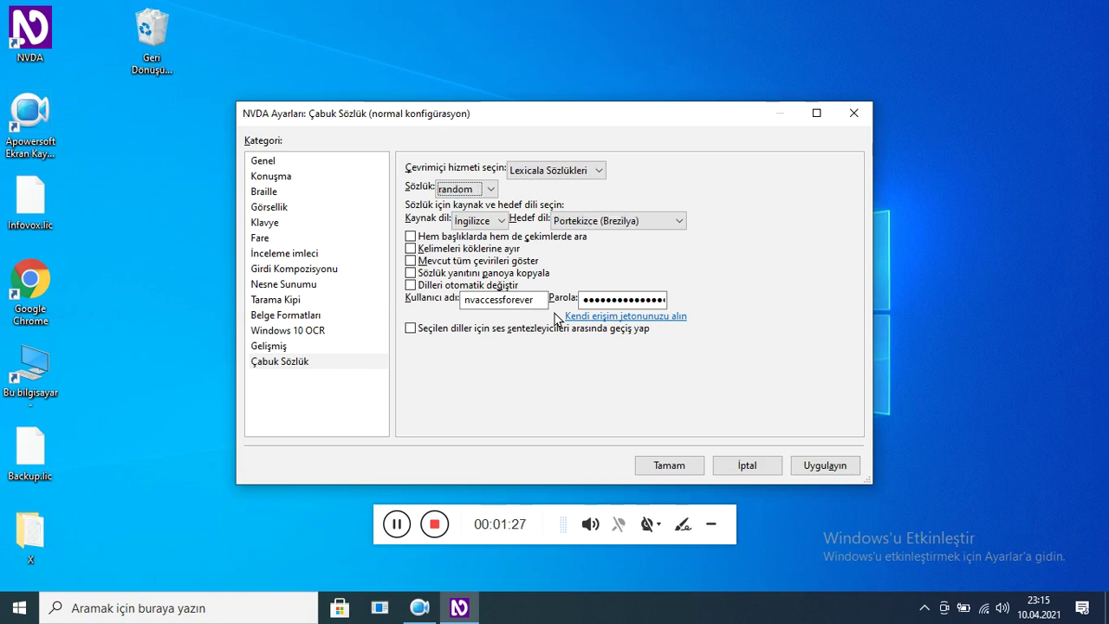
key("Down")
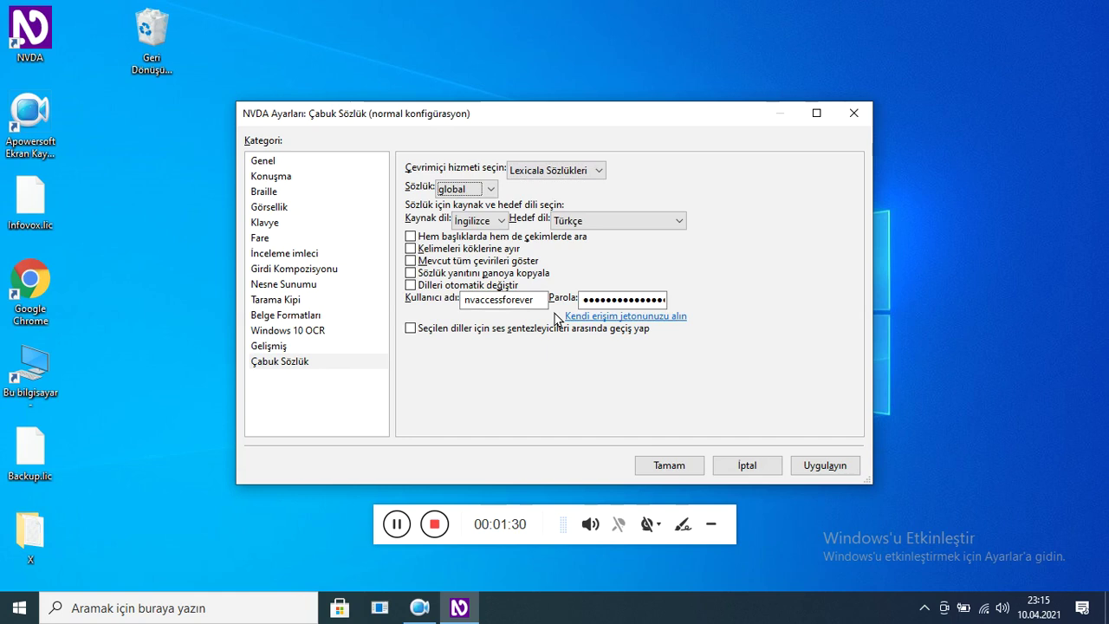
key("Down")
Enable "Hem başlıklarda hem de çekimlerde ara", "Kelimeleri köklerine ayır" and "Mevcut tüm çevirileri göster" for the Lexicala service
key("Tab")
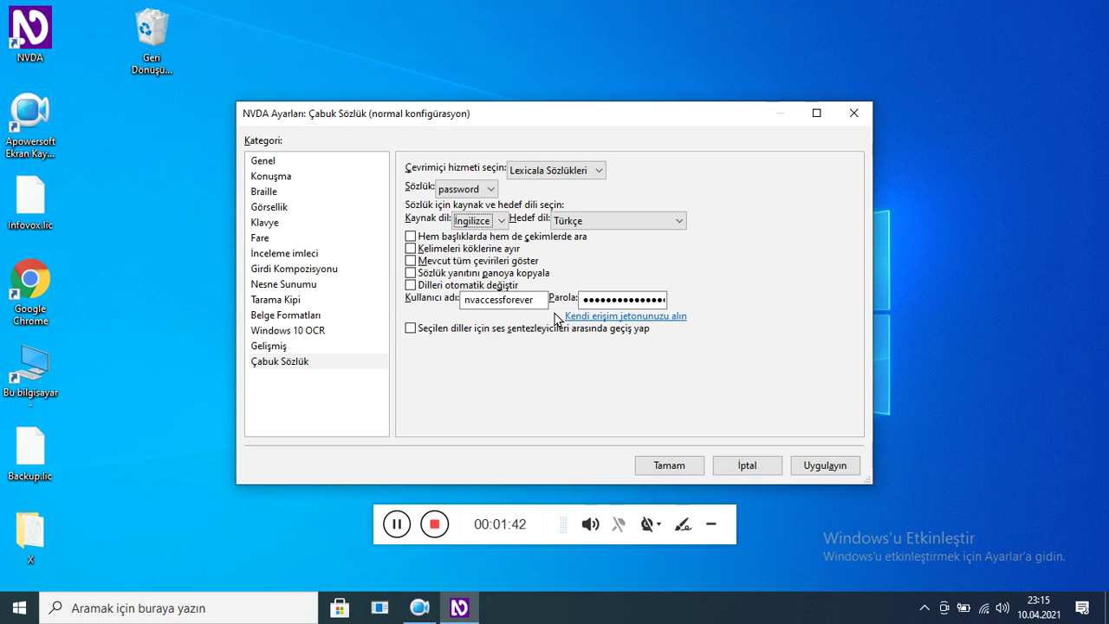
key("Tab")
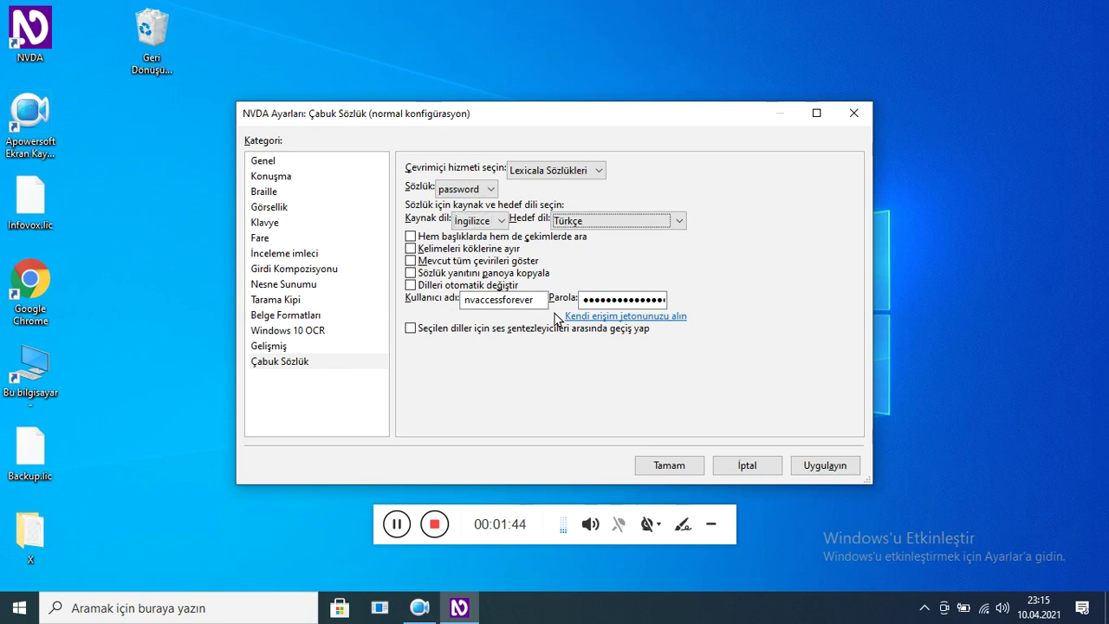
key("Tab")
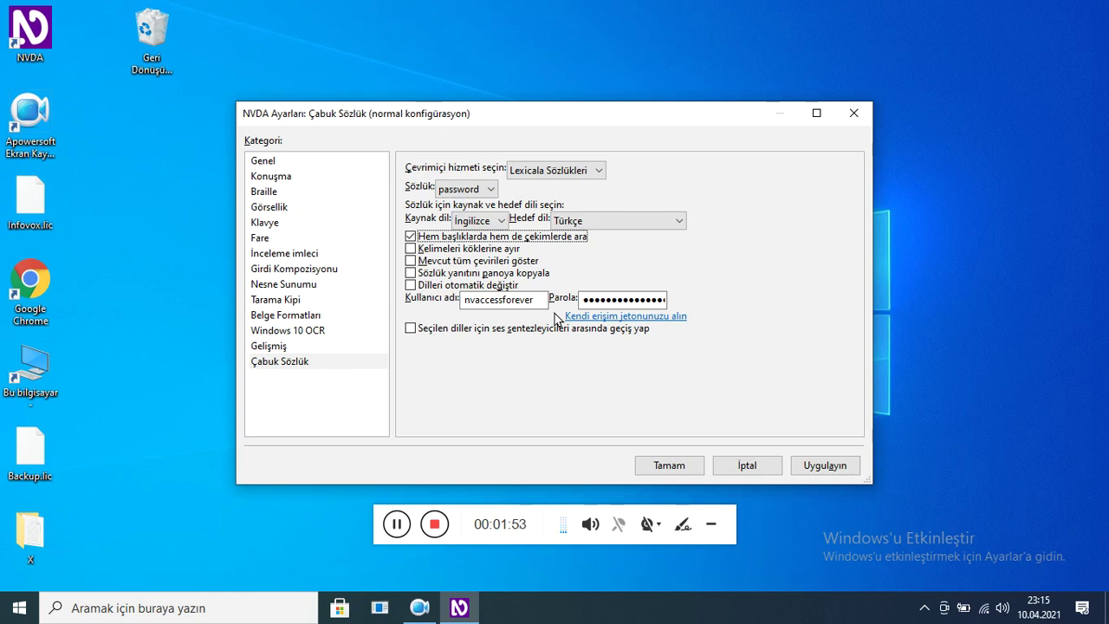
key("Tab")
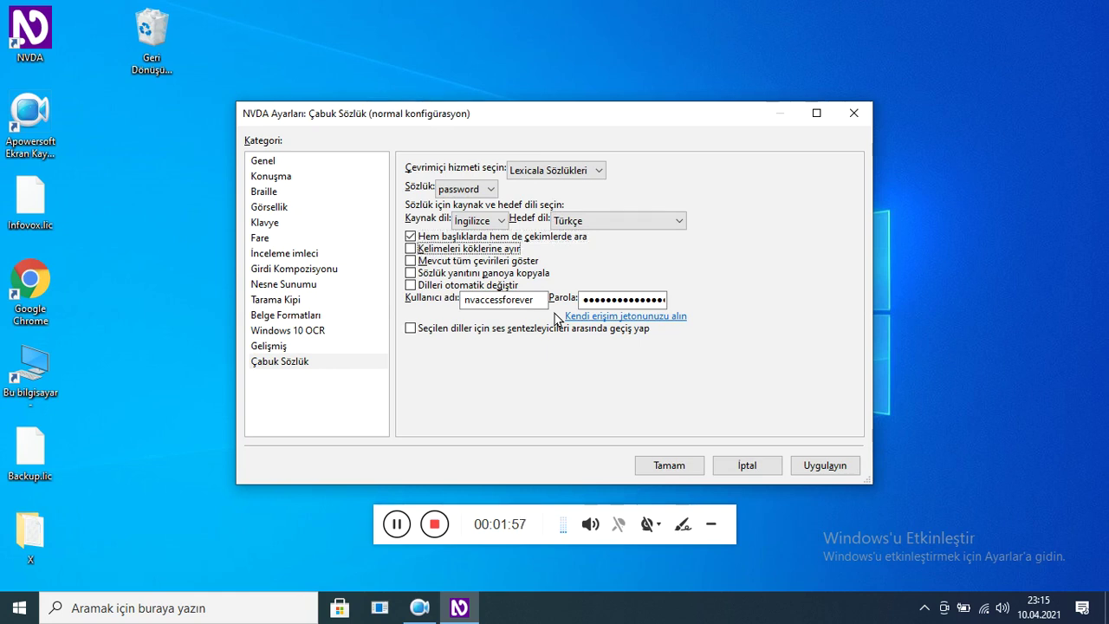
key("space")
key("Tab")
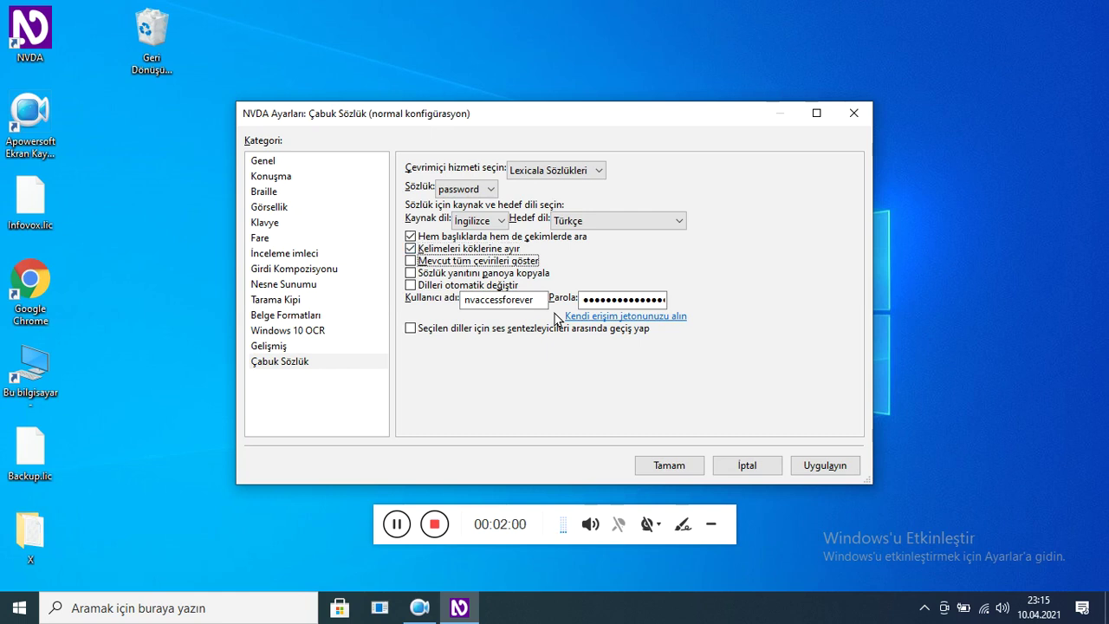
key("space")
Enable "Sözlük yanıtını panoya kopyala" and "Dilleri otomatik değiştir" for the Lexicala service
key("Tab")
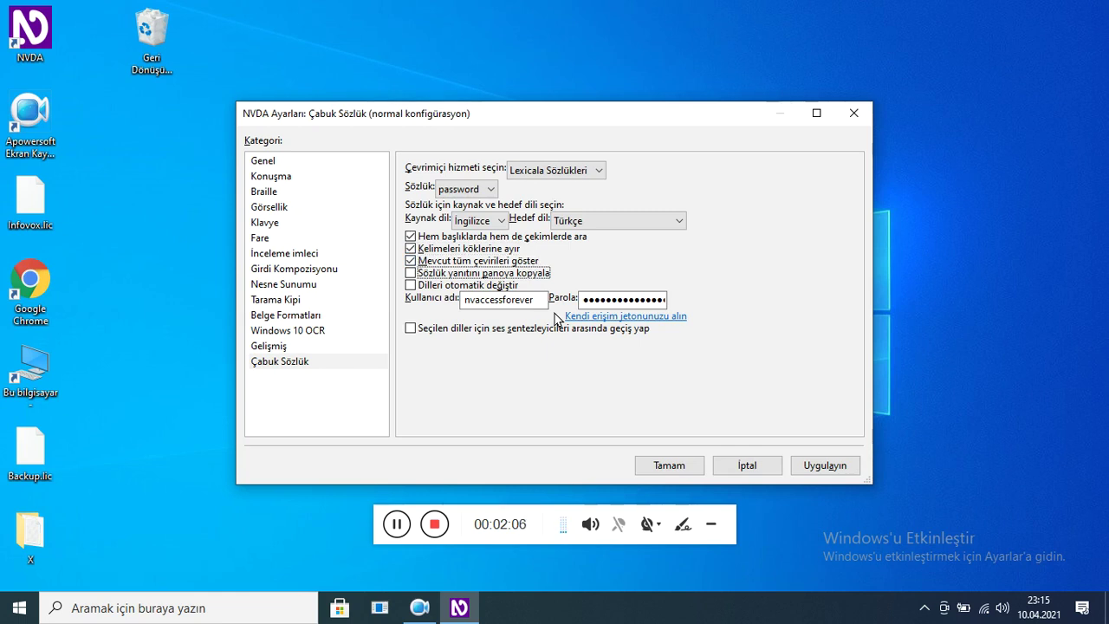
key("Tab")
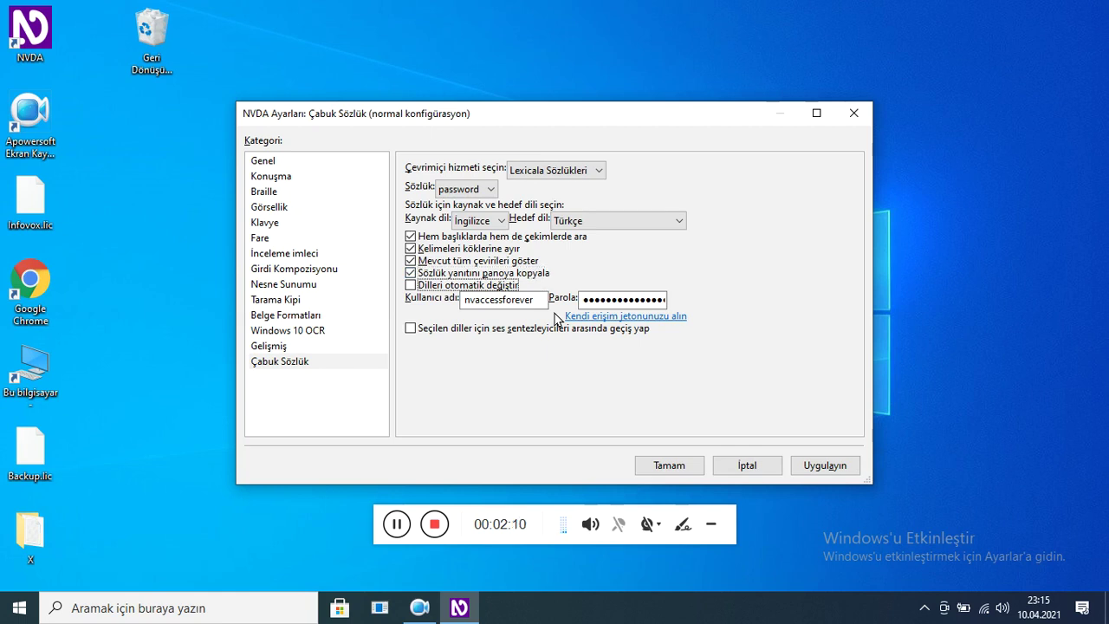
key("space")
Enable "Seçilen diller için ses sentezleyicileri arasında geçiş yap" and save the settings with Tamam
key("Tab")
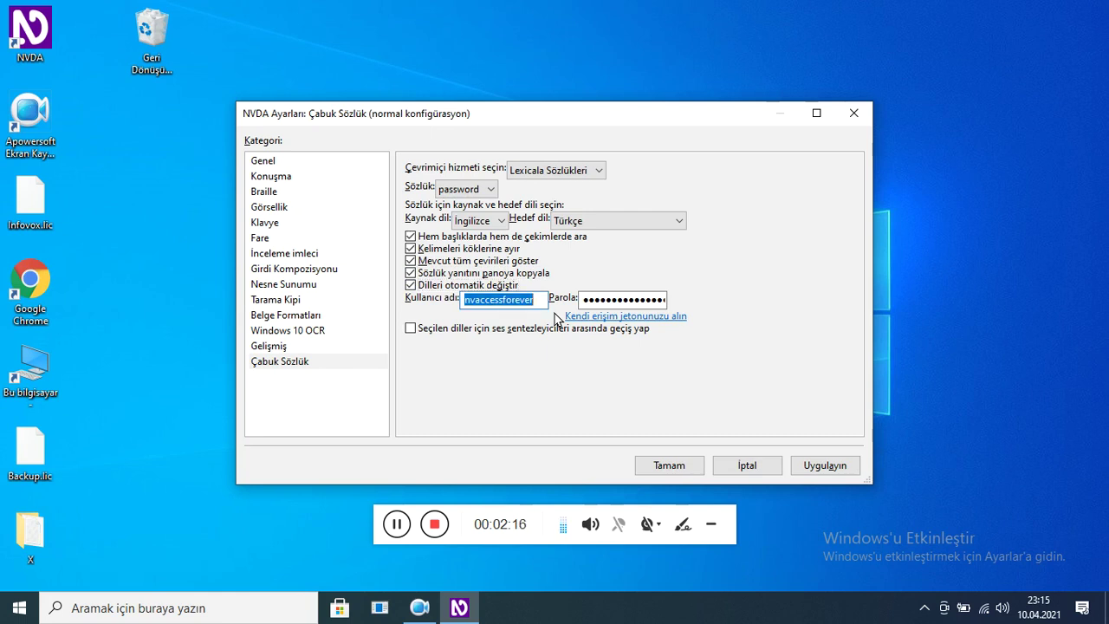
key("Tab")
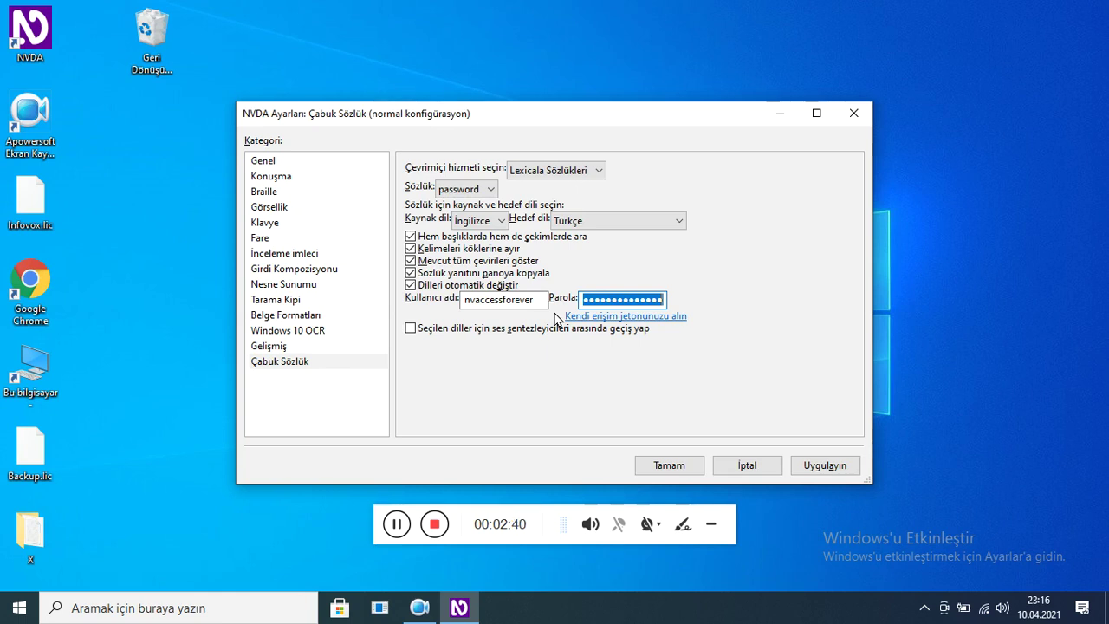
key("Tab")
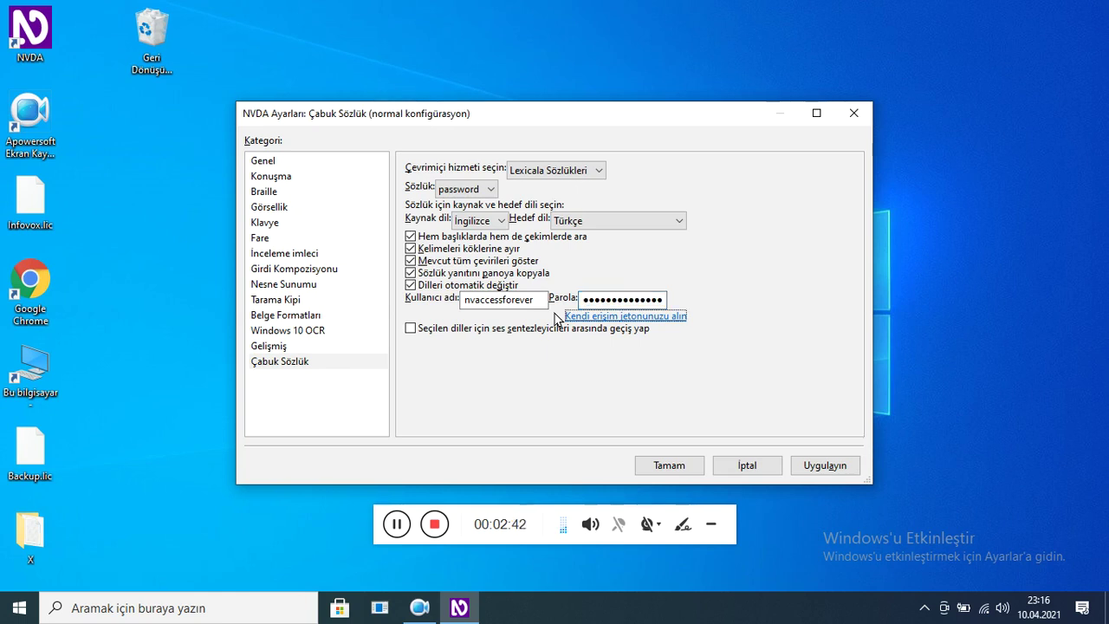
key("Tab")
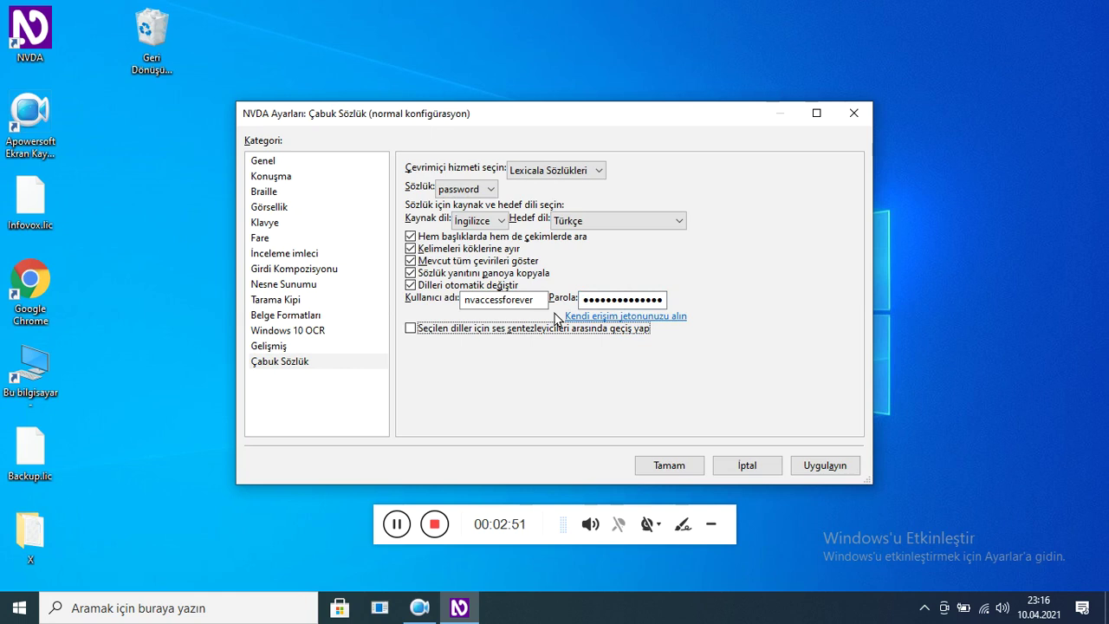
key("space")
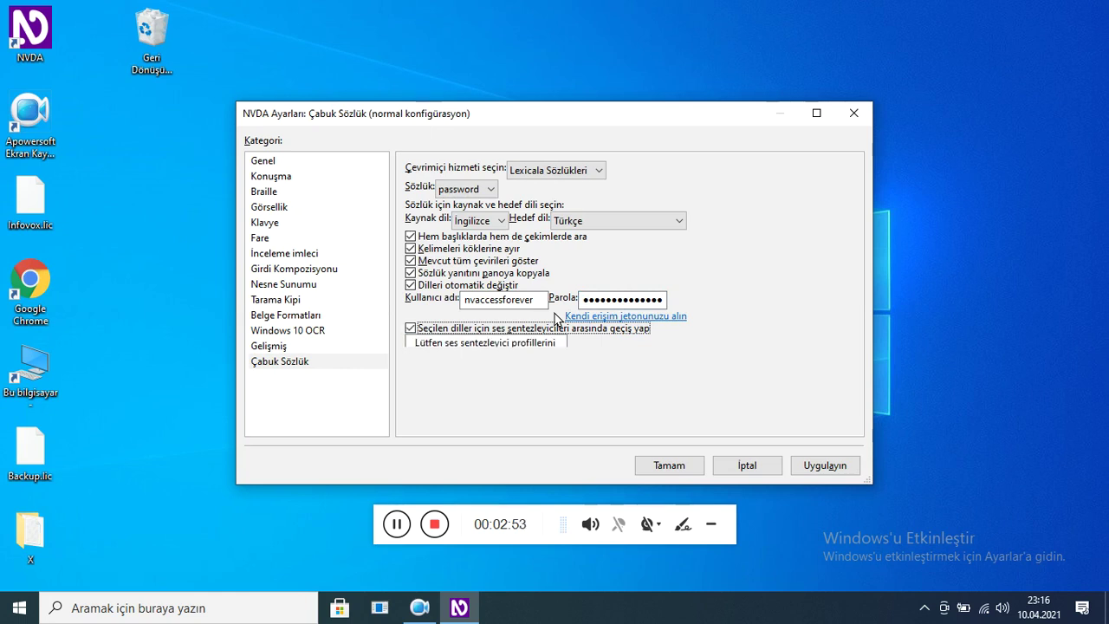
key("Tab")
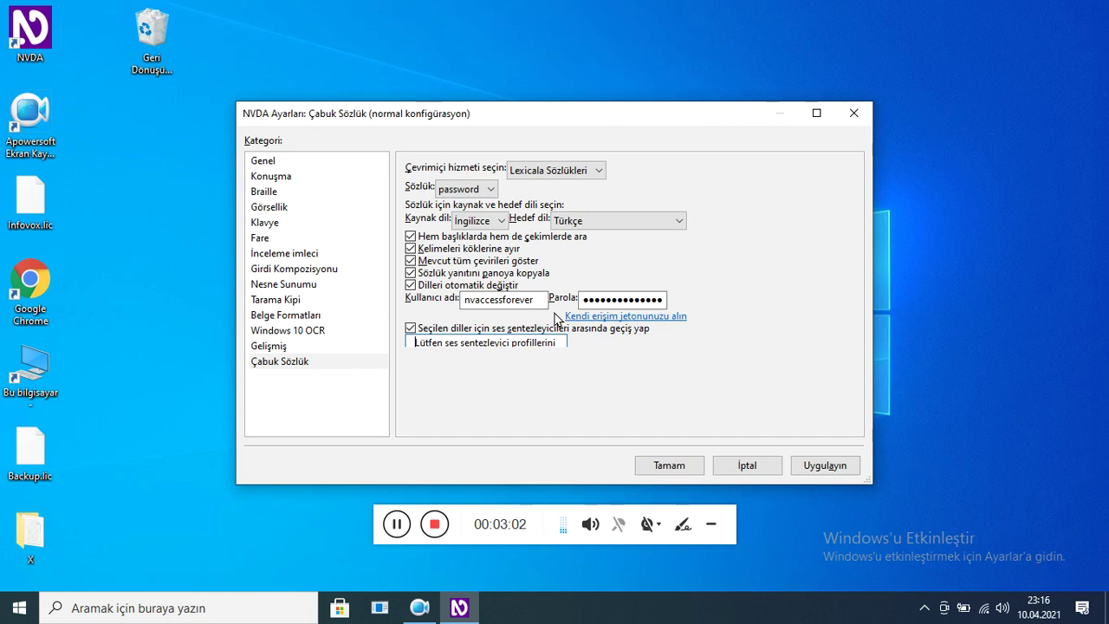
key("Tab")
key("Return")
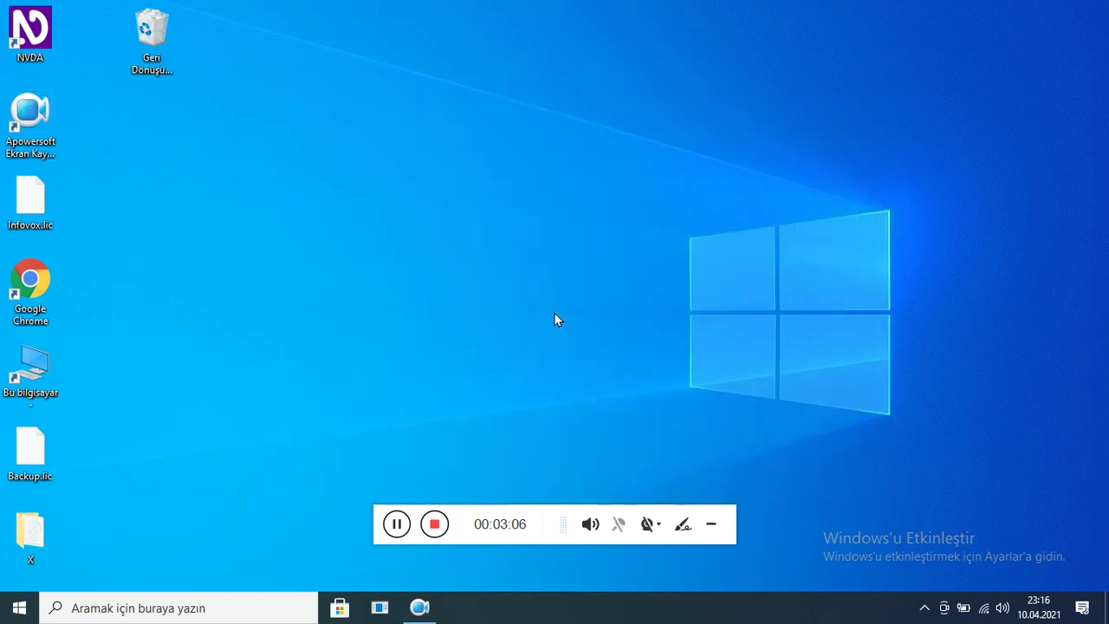
Open the Çabuk Sözlük tool "Göndermeden önce metni düzenle" for entering text to look up
key("Insert+n")
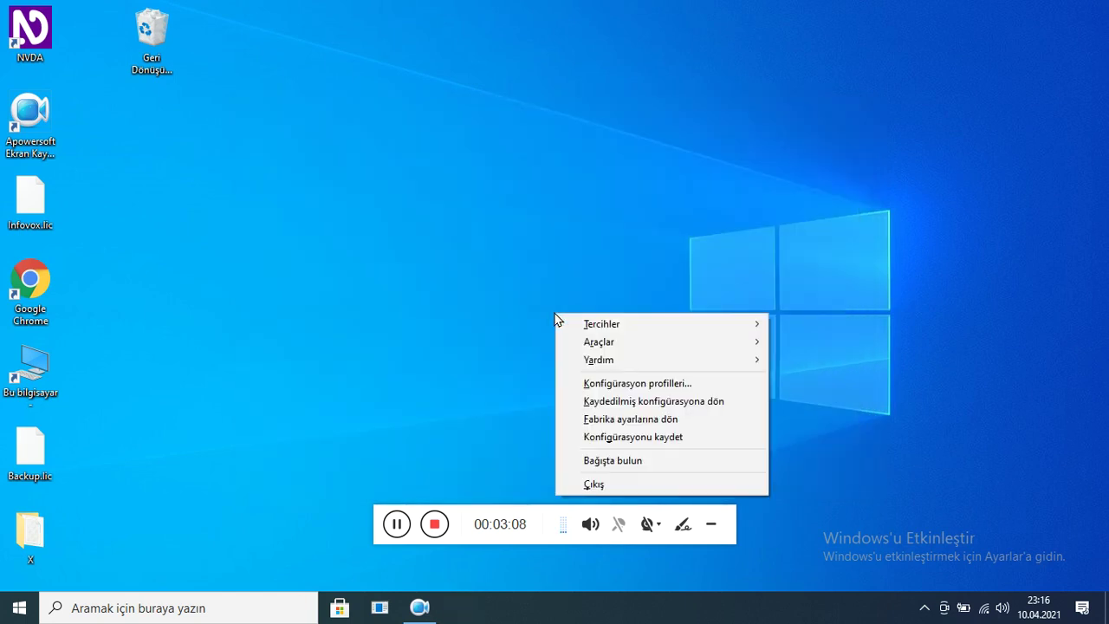
key("Down")
key("Down")
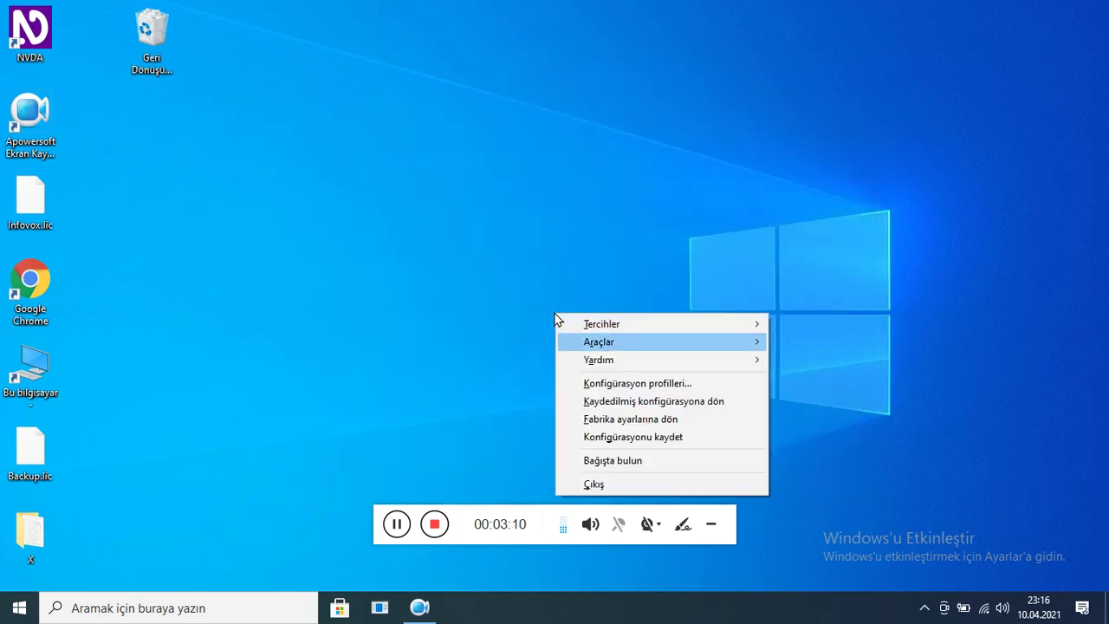
key("Right")
key("Up")
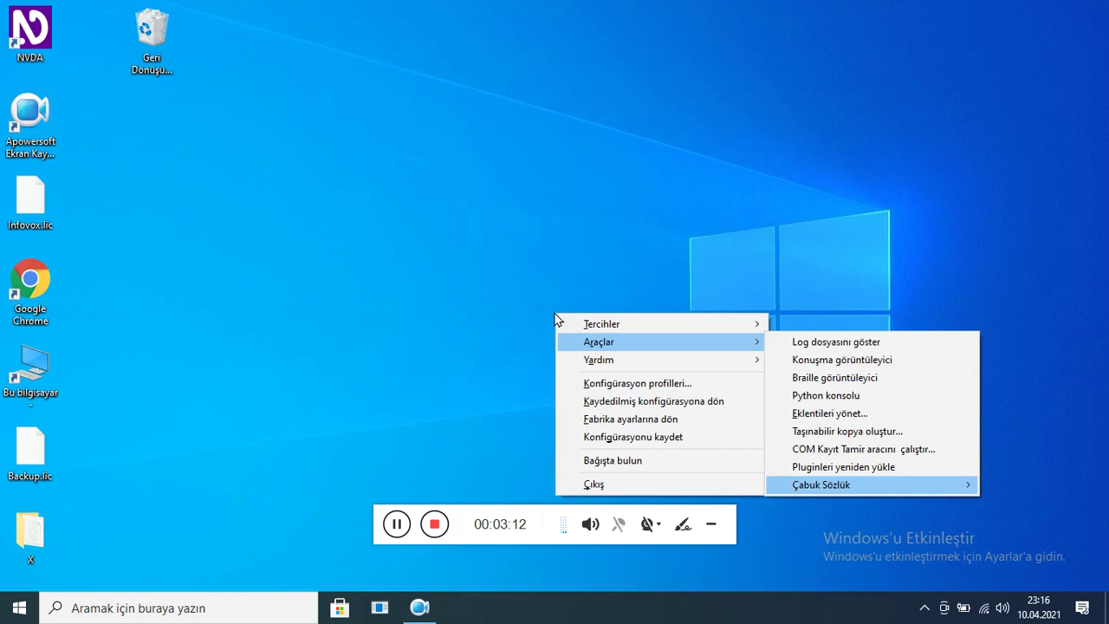
key("Right")
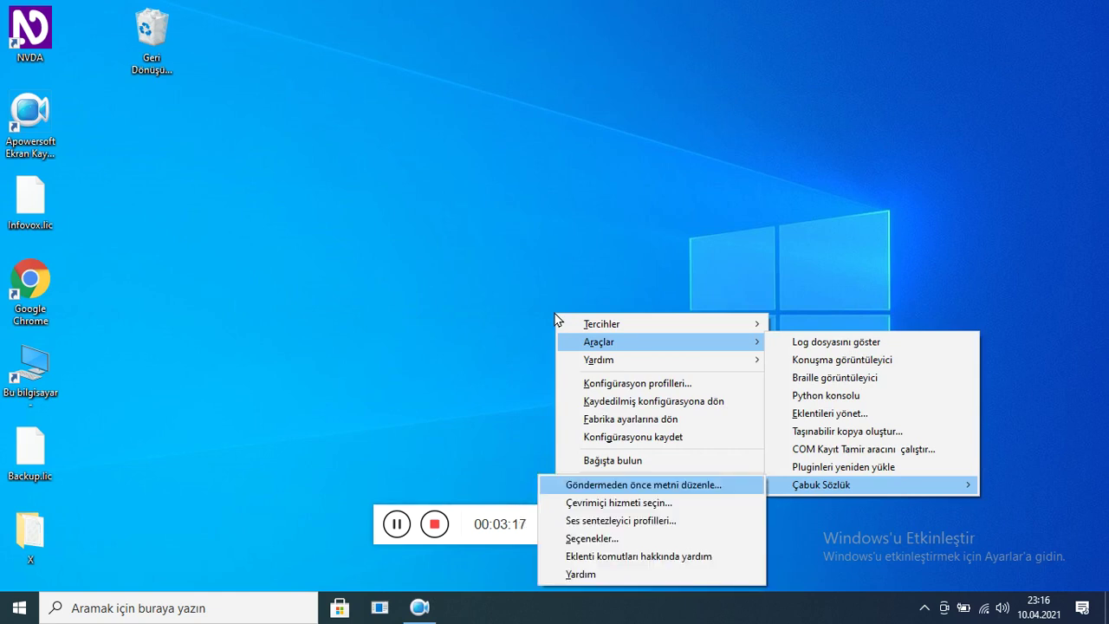
key("Return")
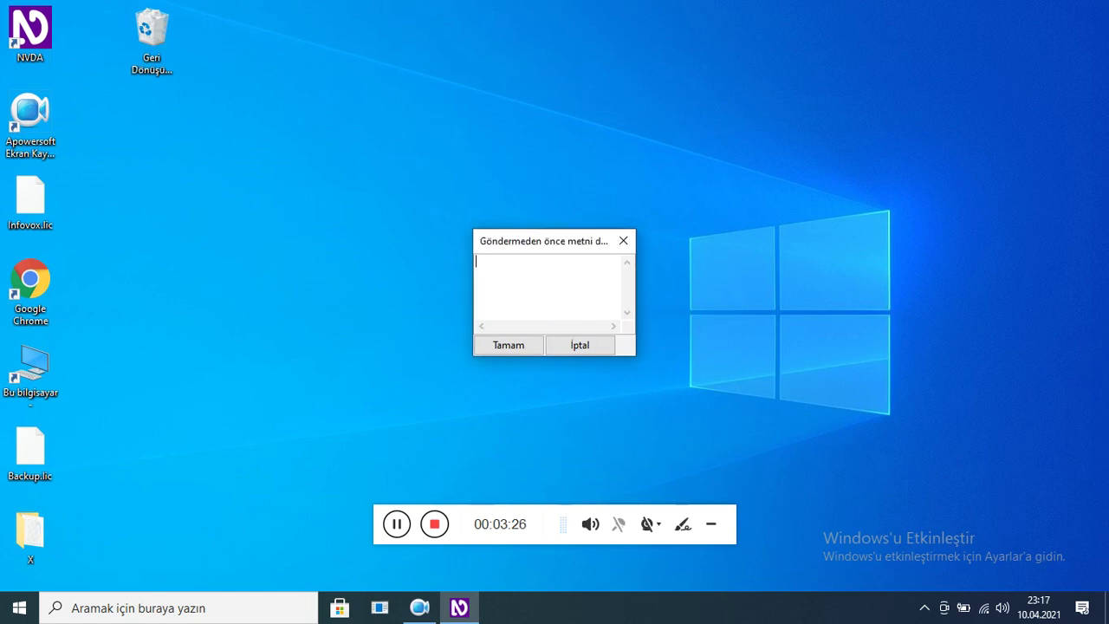
Enter HELLO as the text to look up and submit it to the dictionary
type("G")
key("BackSpace")
type("HE")
type("LLO")
key("Tab")
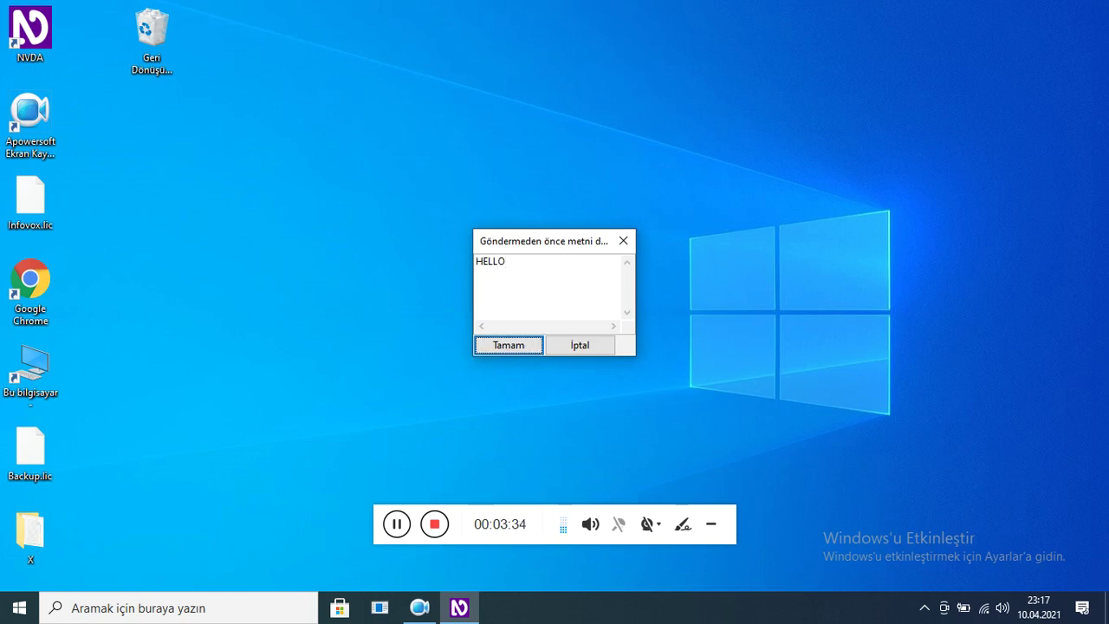
key("Return")
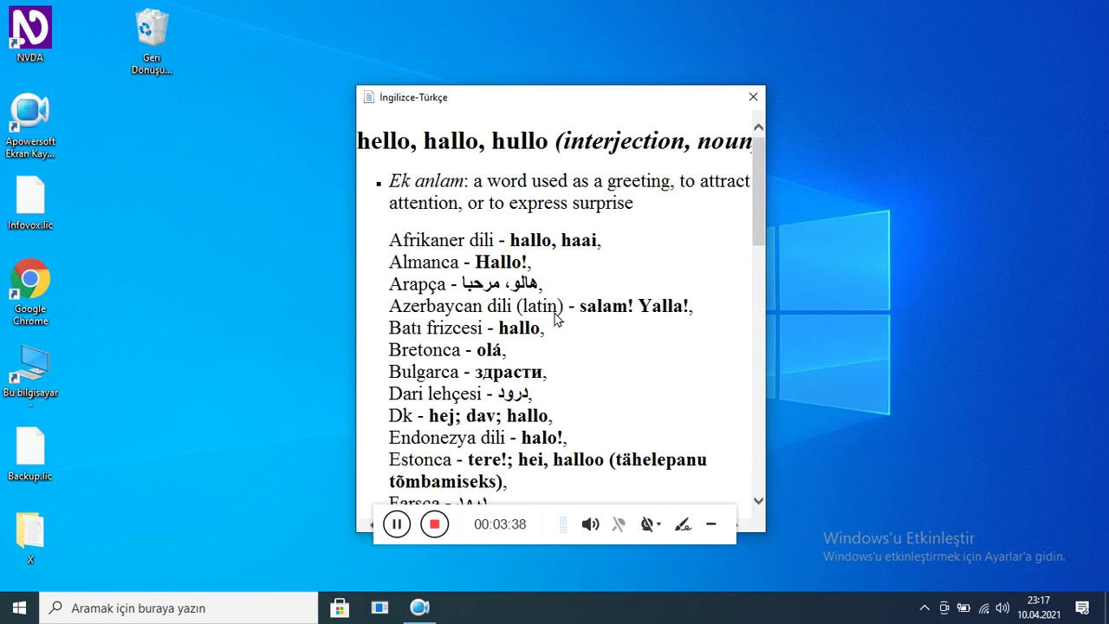
Read through the English-Turkish dictionary entry for hello and its translations, and close the results
key("Insert+n")
key("Escape")
scroll(554, 319, "down", 1)
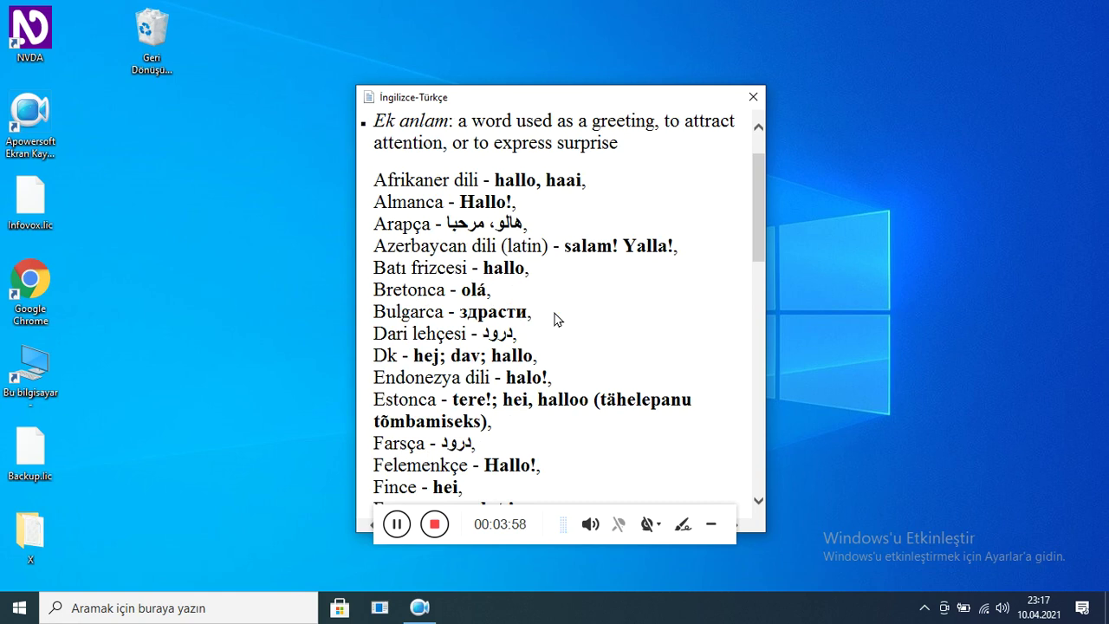
scroll(555, 320, "down", 1)
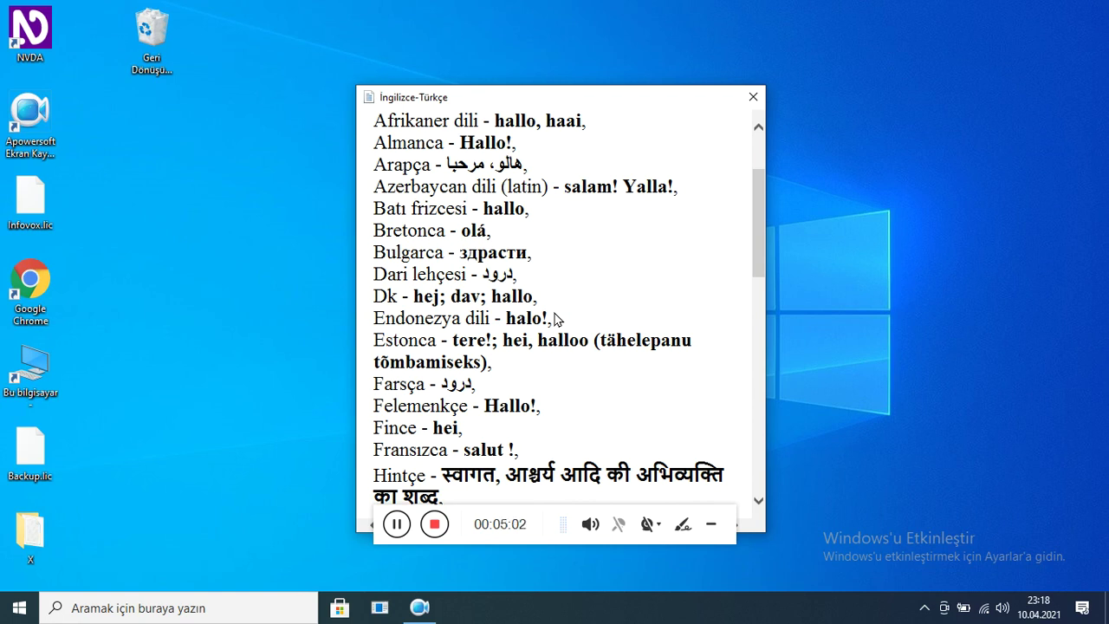
scroll(555, 321, "up", 2)
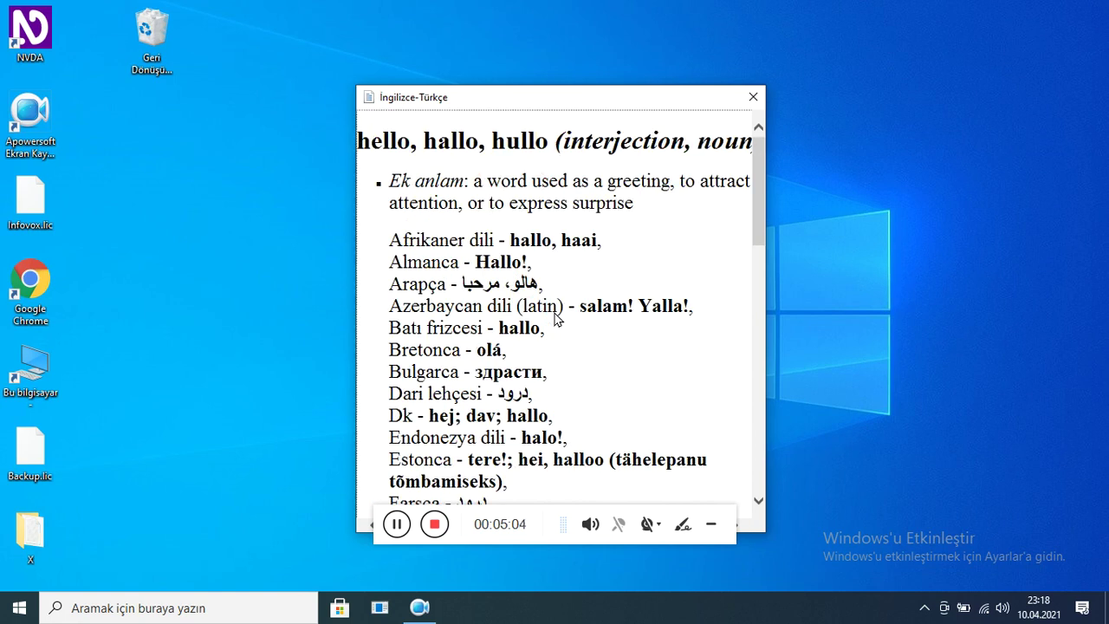
key("Escape")
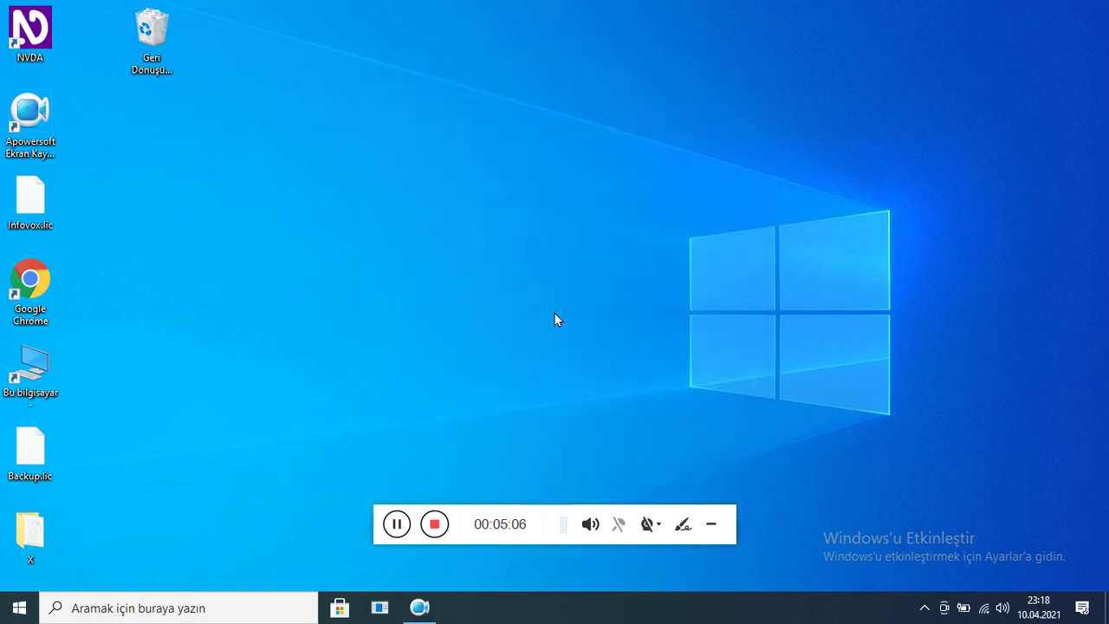
Select the Yandex dictionary as Çabuk Sözlük's online service and confirm the choice
key("Insert+n")
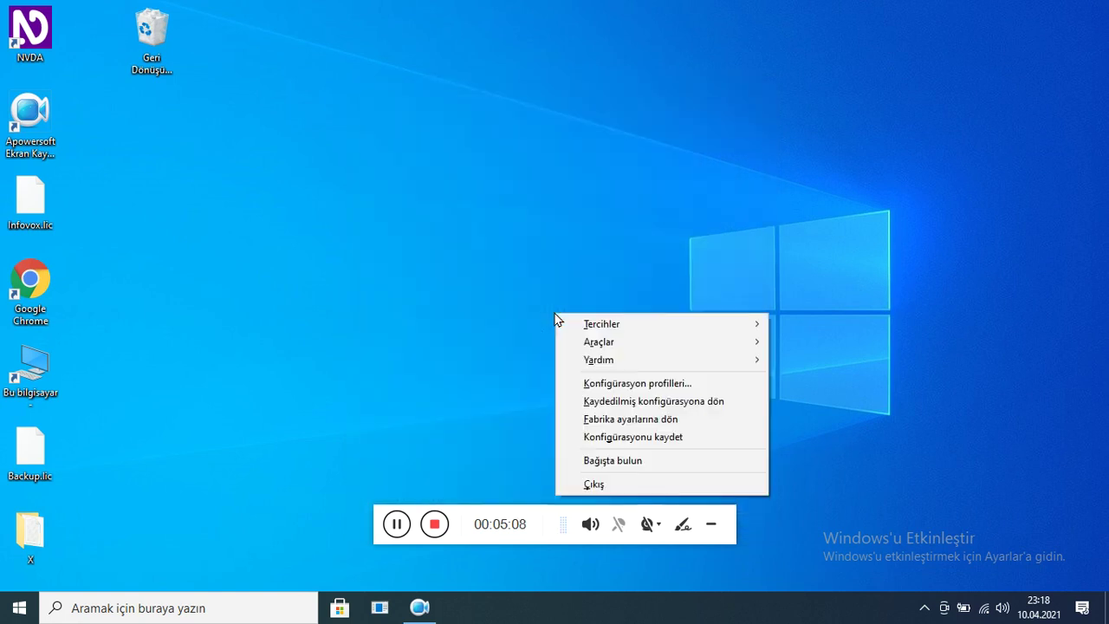
key("Down")
key("Down")
key("Right")
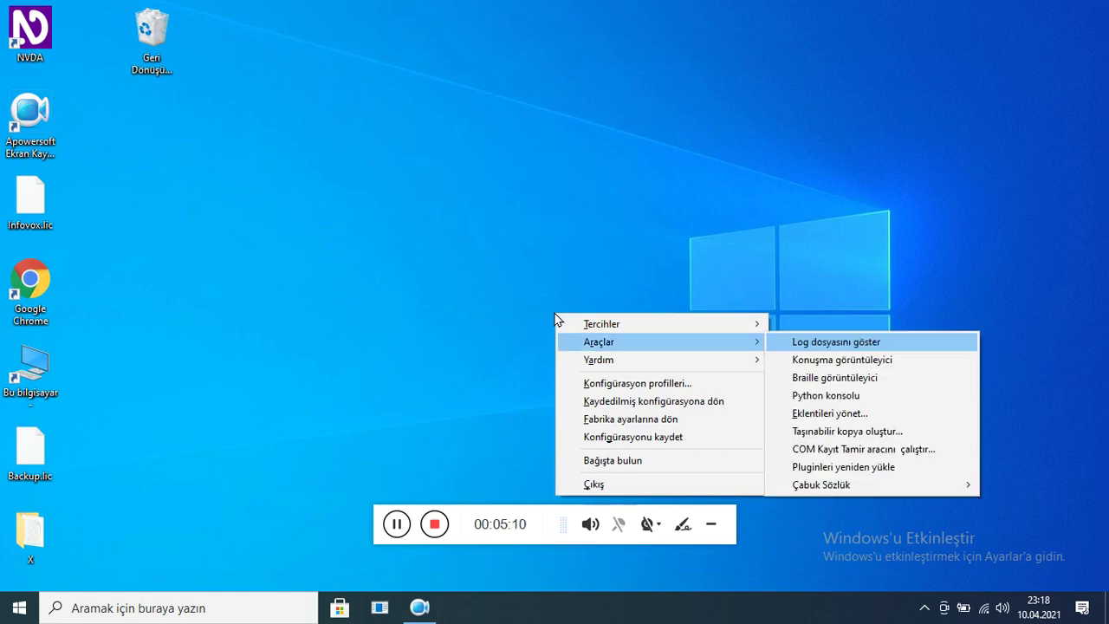
key("Up")
key("Right")
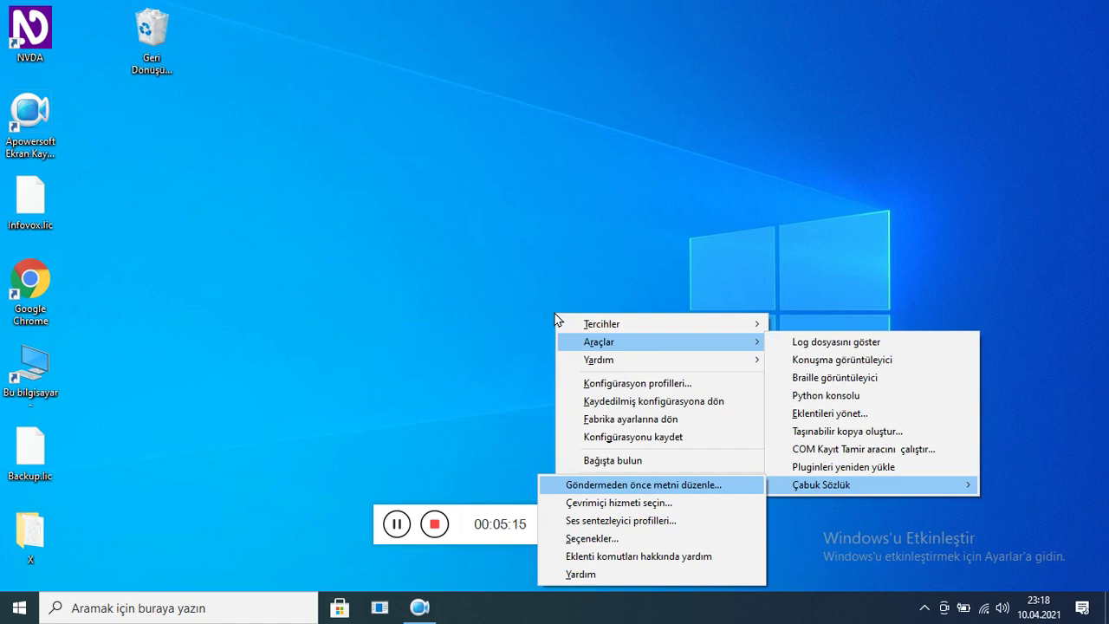
key("Down")
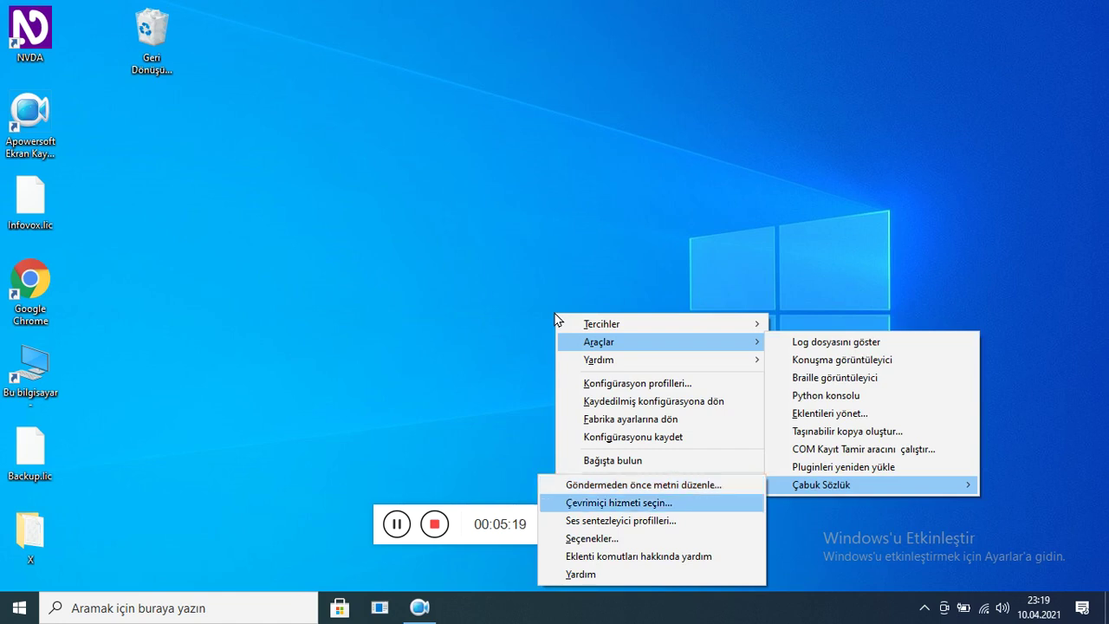
key("Return")
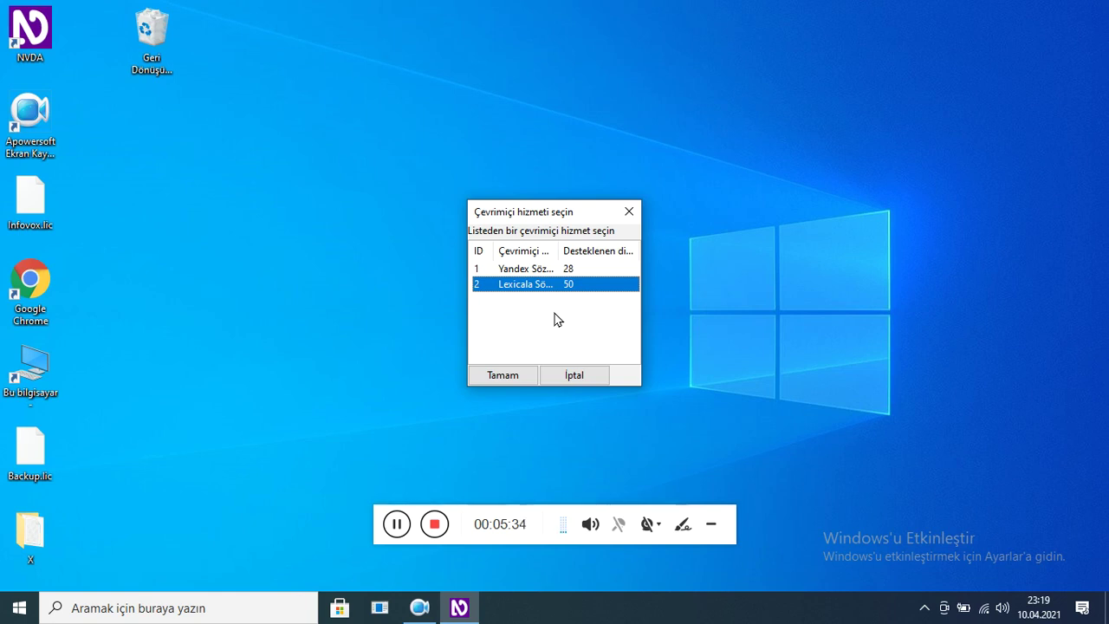
key("Up")
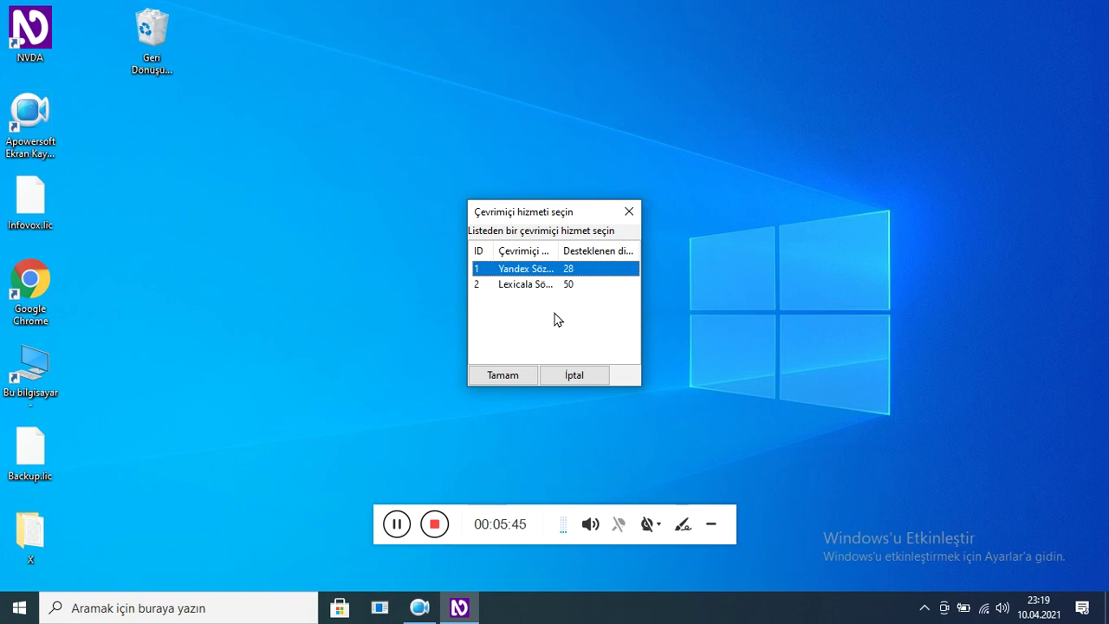
key("Return")
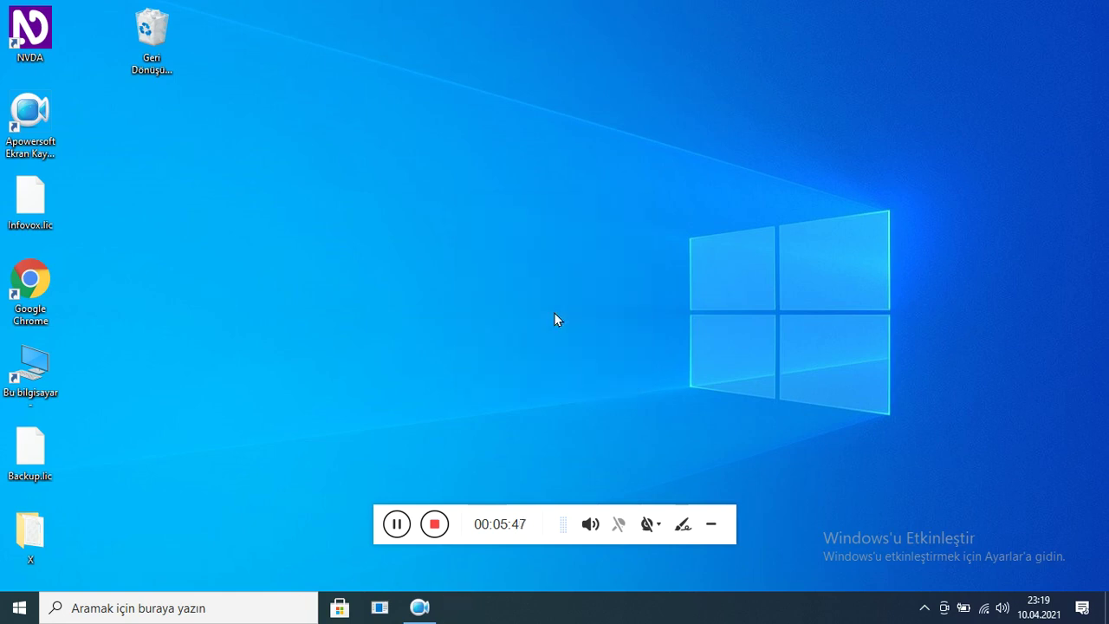
Open Çabuk Sözlük's "Ses sentezleyici profilleri" dialog for managing voice synthesizer profiles
key("insert+n")
key("Down")
key("Right")
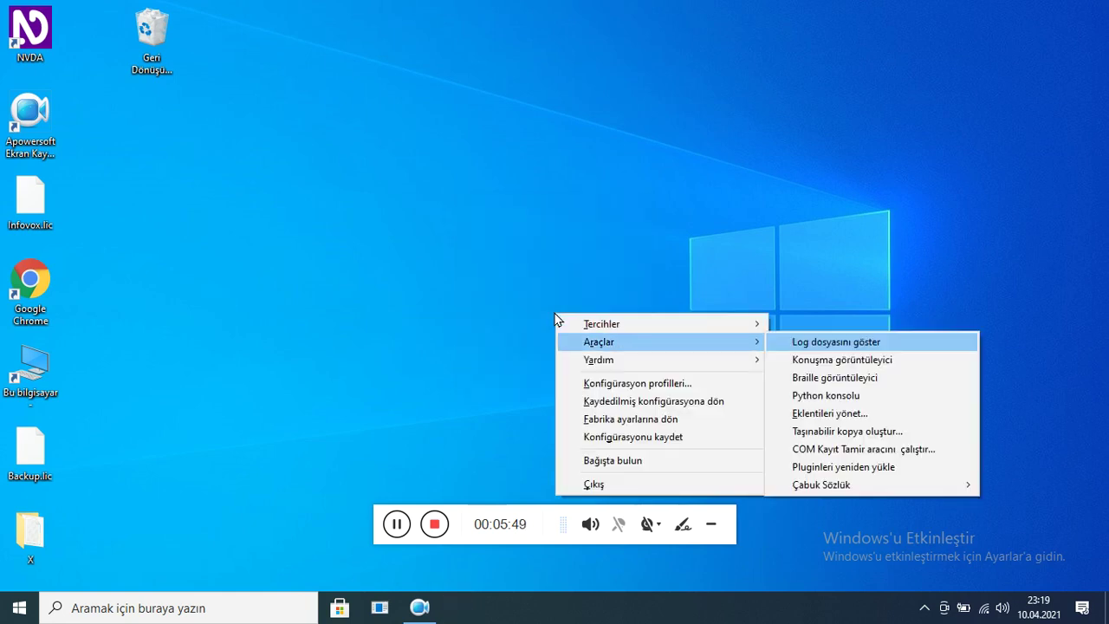
key("Up")
key("Right")
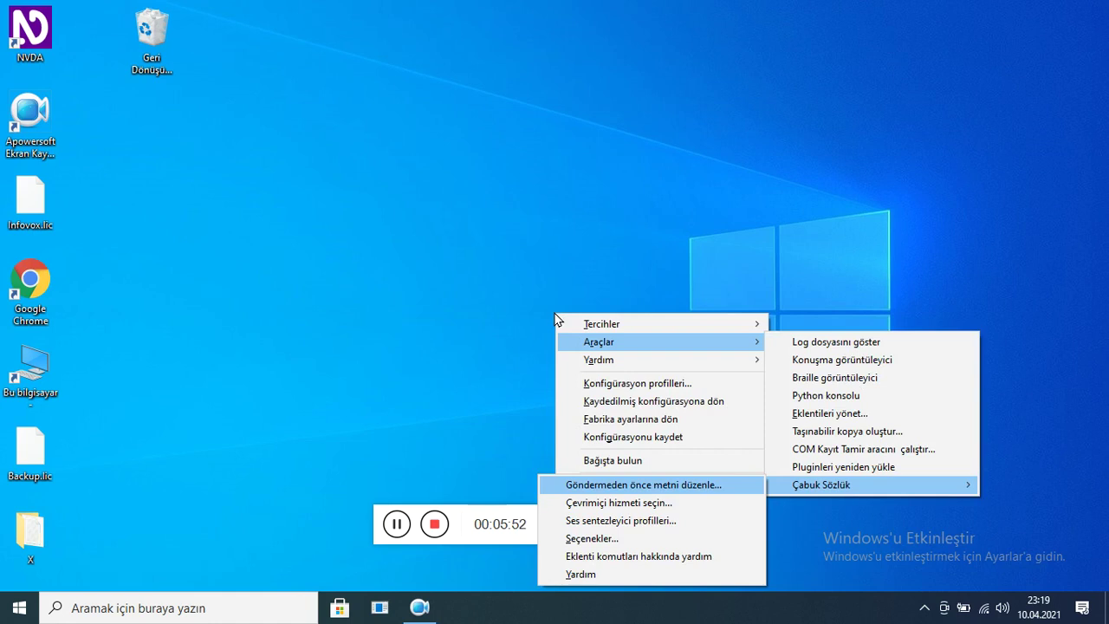
key("Down")
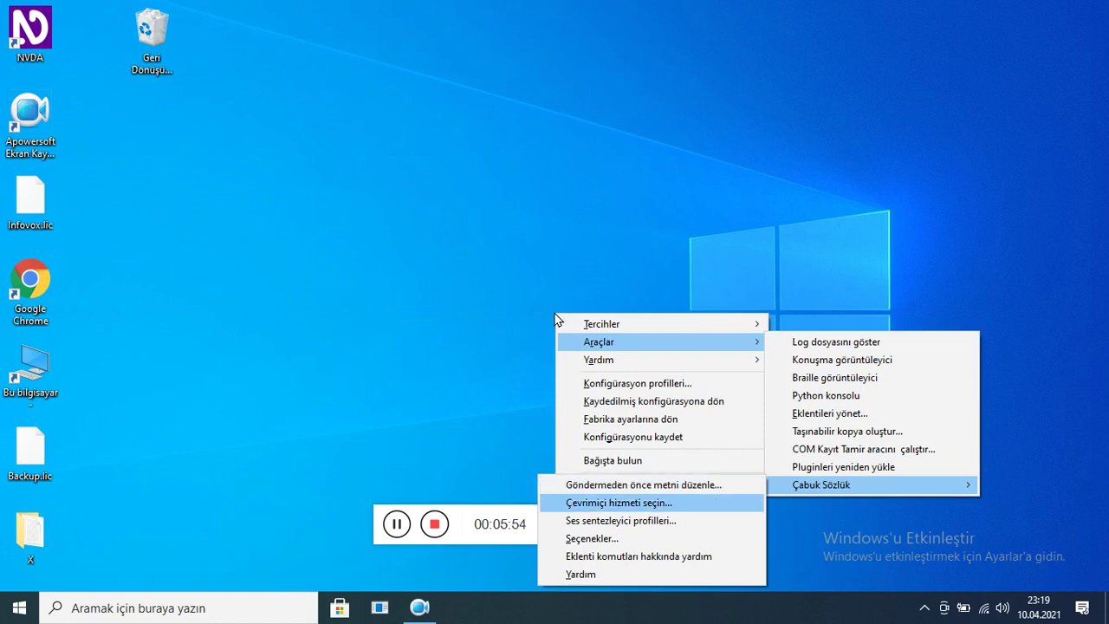
key("Down")
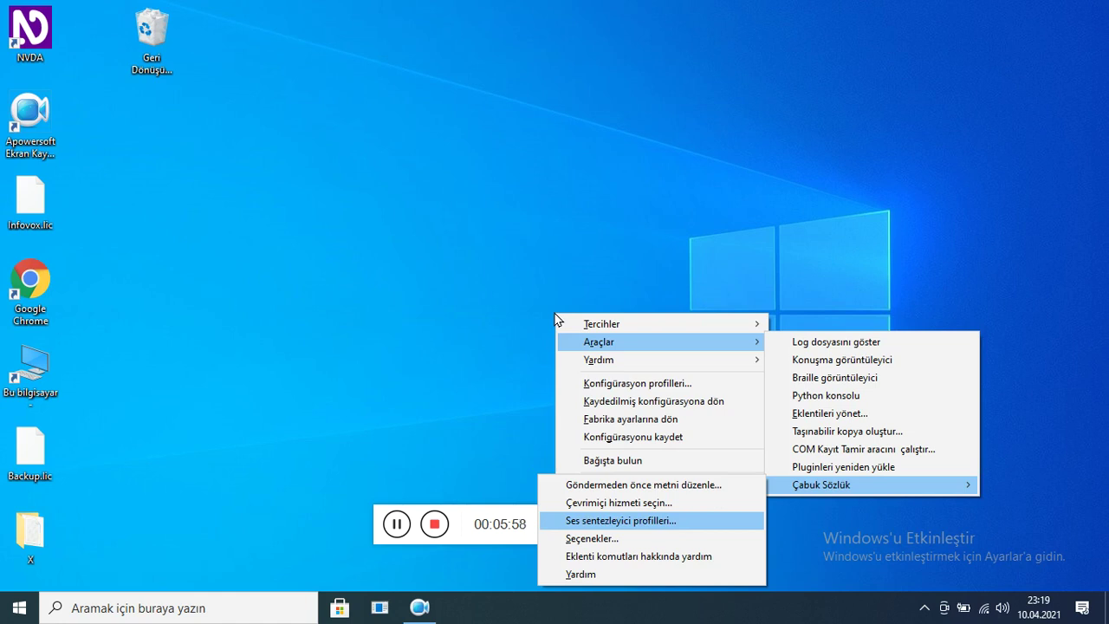
key("Return")
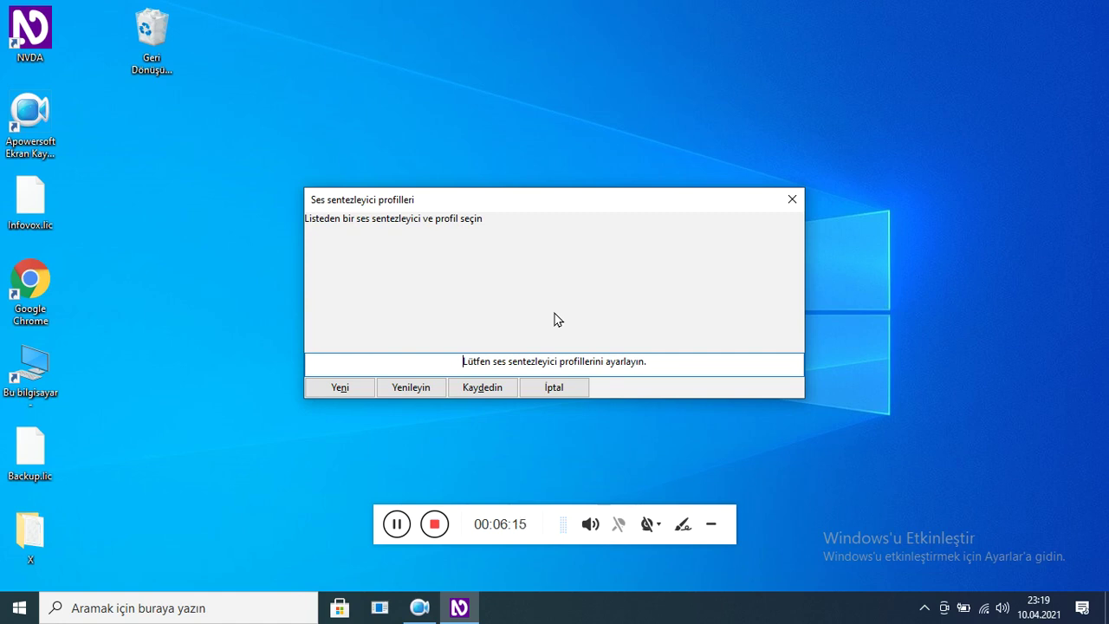
Create a new voice synthesizer profile with number 1 and accept the current NVDA speech settings for it
key("Tab")
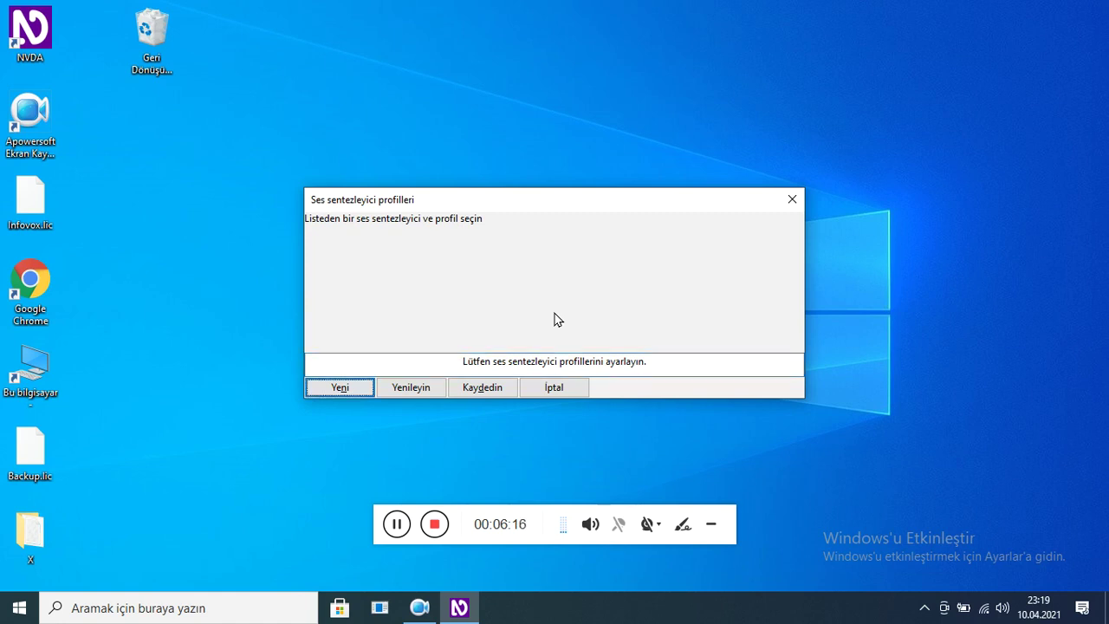
key("Return")
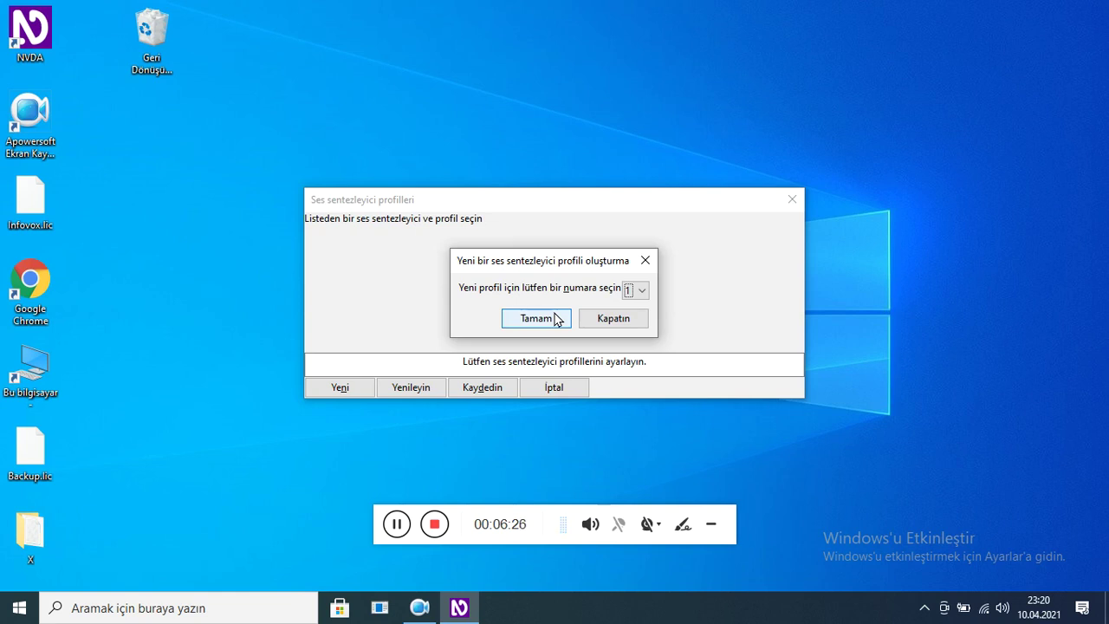
key("Tab")
key("Return")
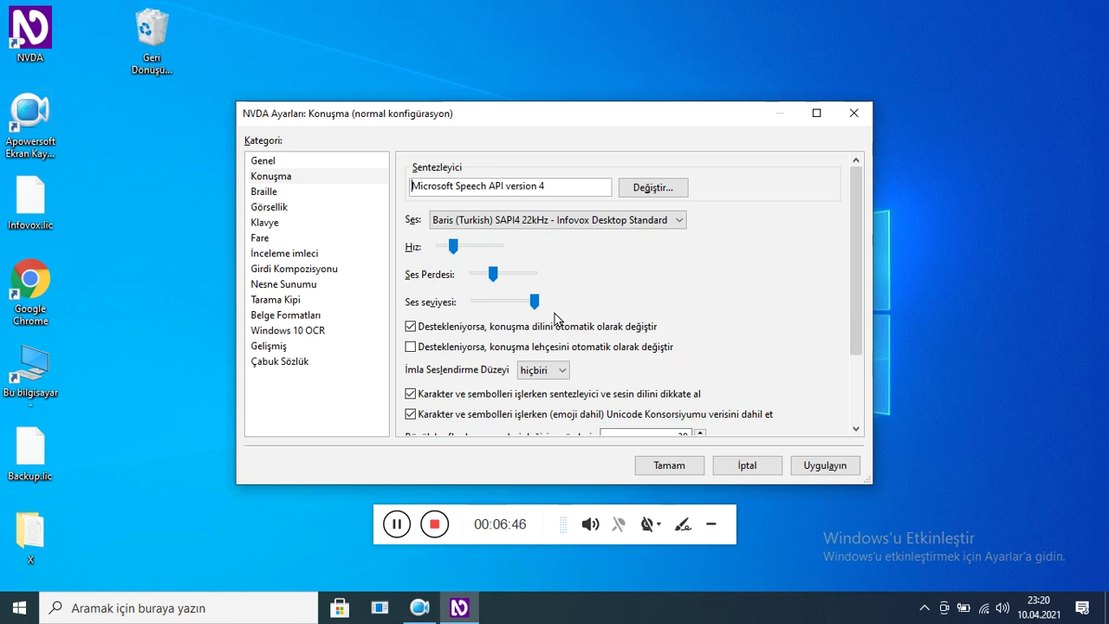
key("Tab")
key("Tab")
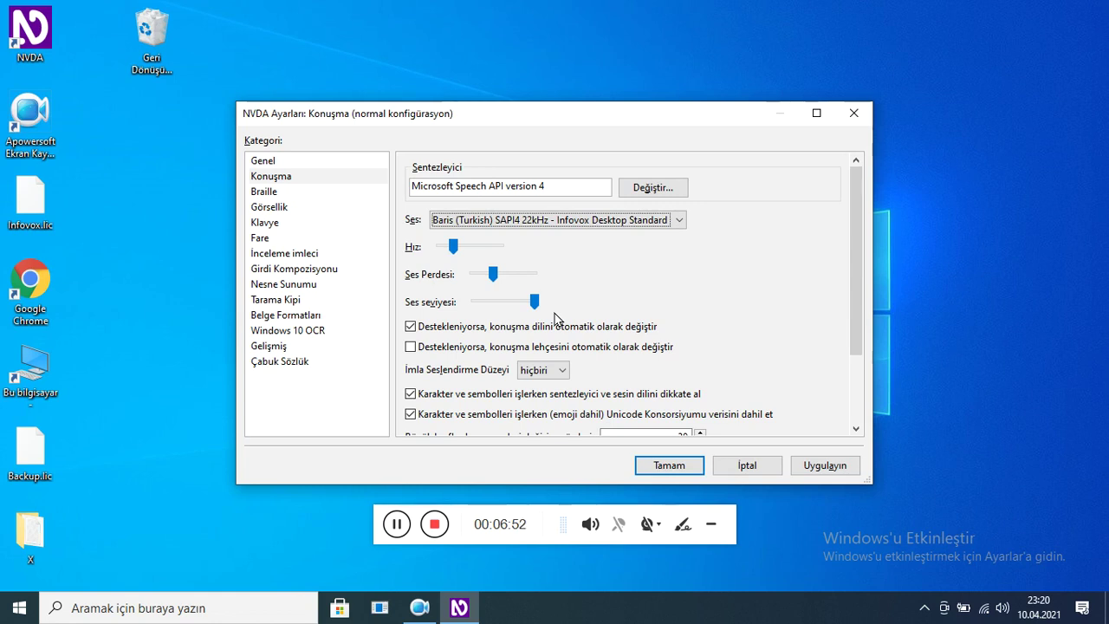
key("Return")
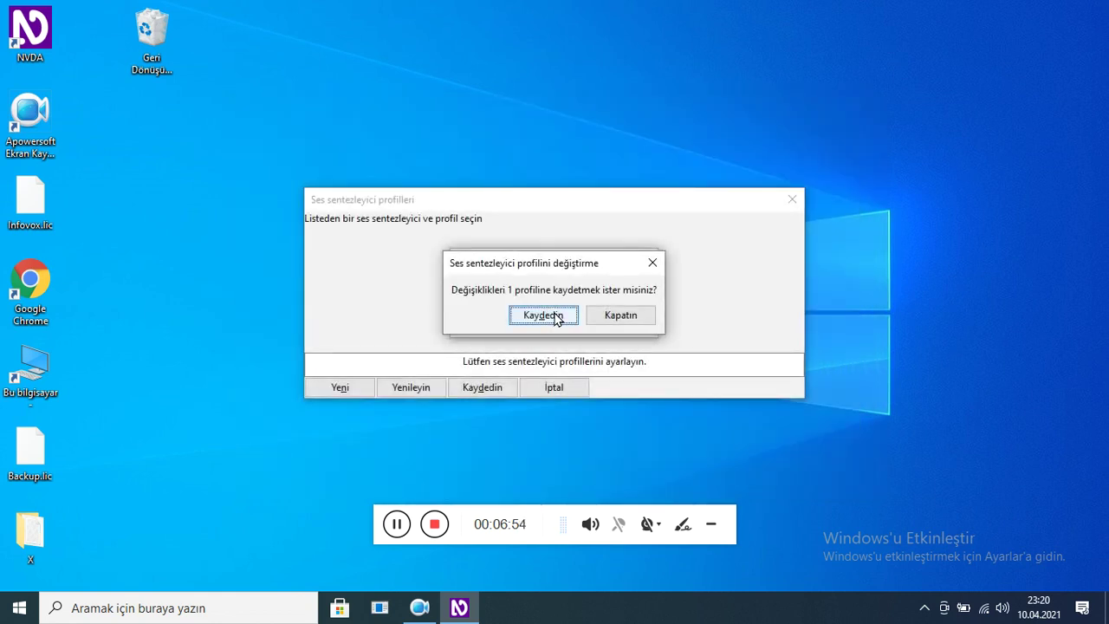
Save the changes to voice synthesizer profile 1 and activate that profile
key("Tab")
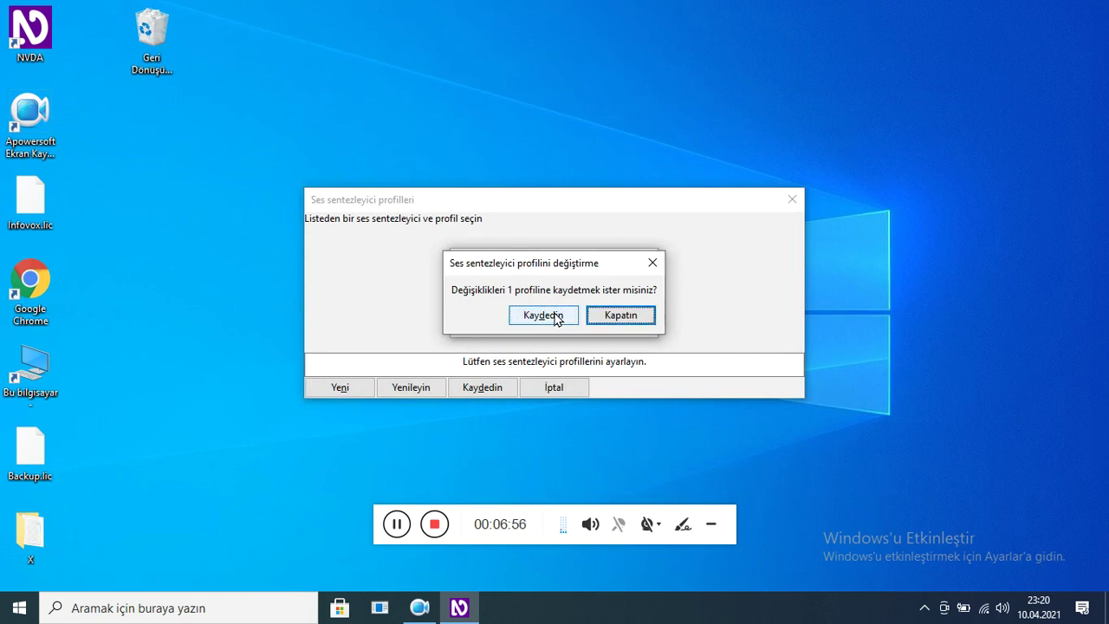
key("Tab")
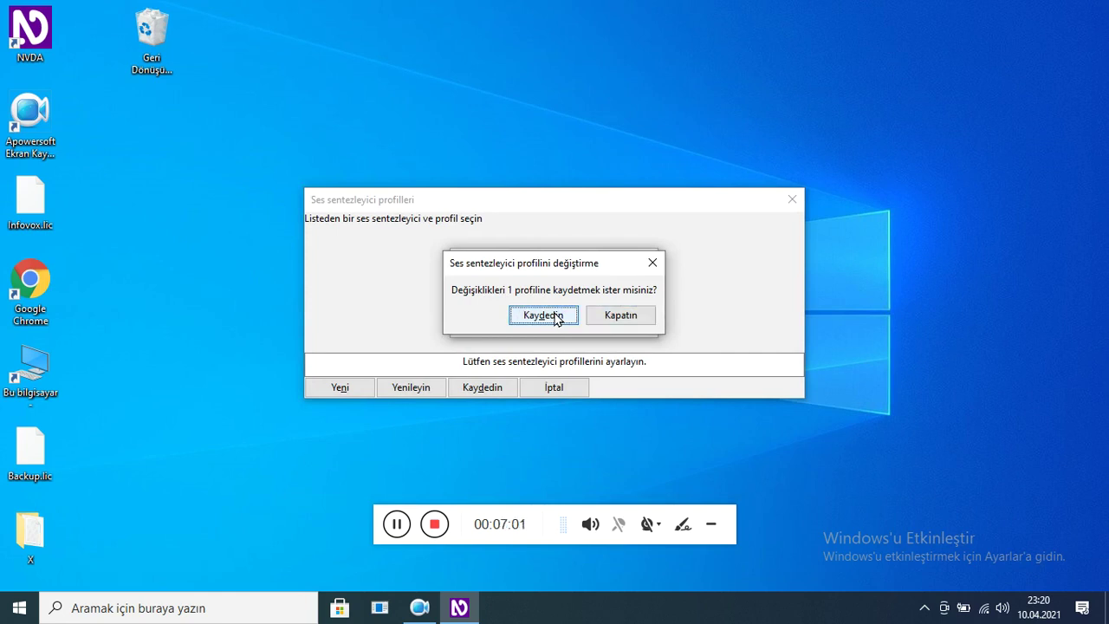
key("insert+n")
key("Escape")
left_click(555, 316)
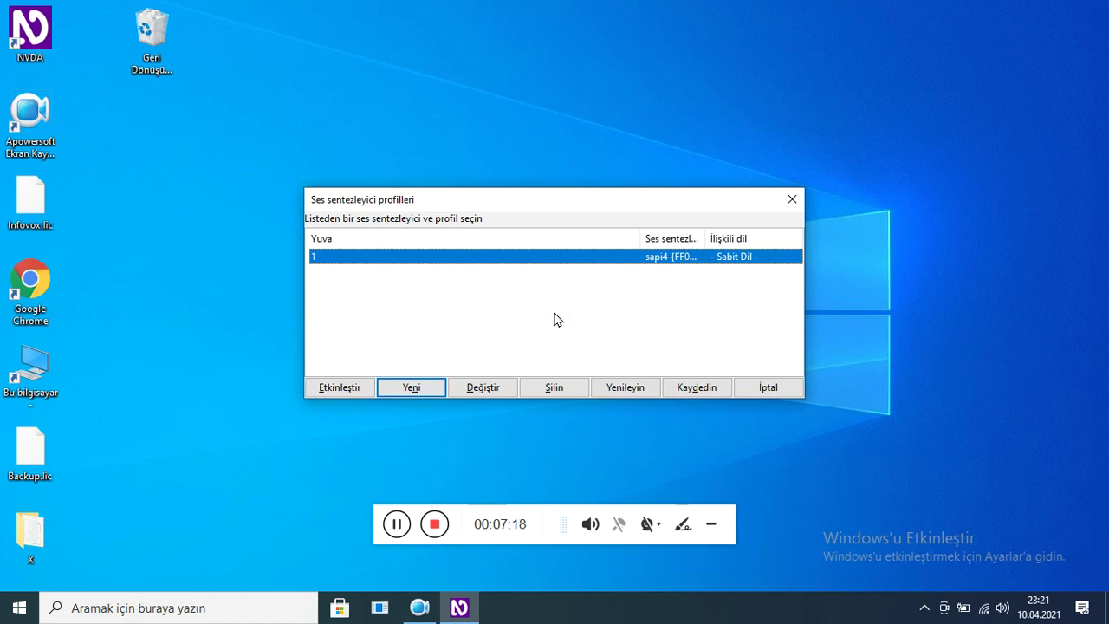
key("Tab")
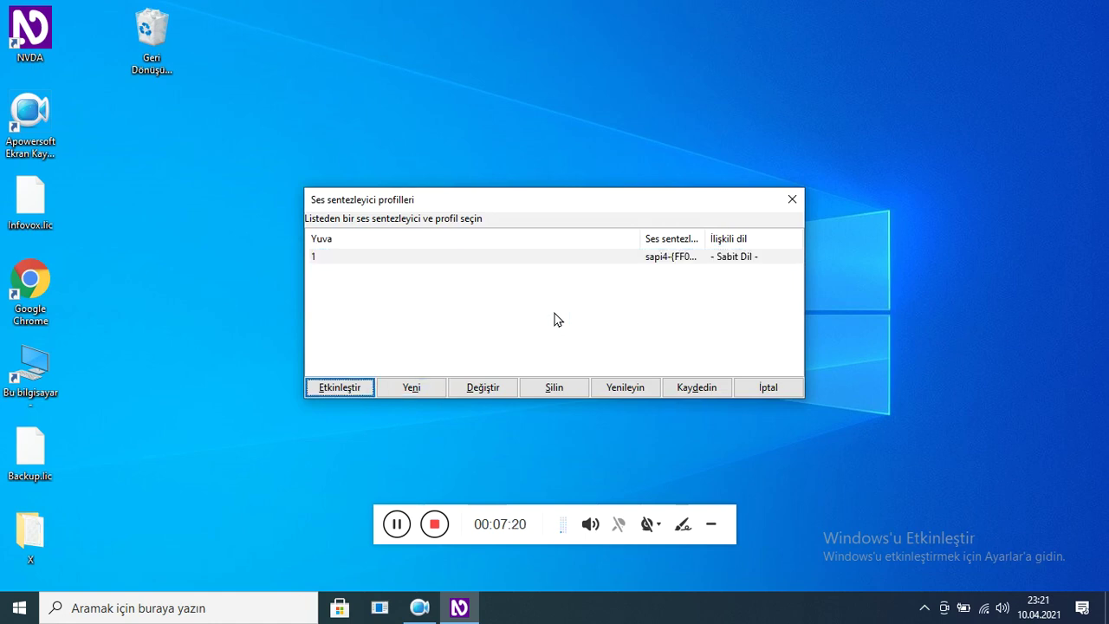
key("Return")
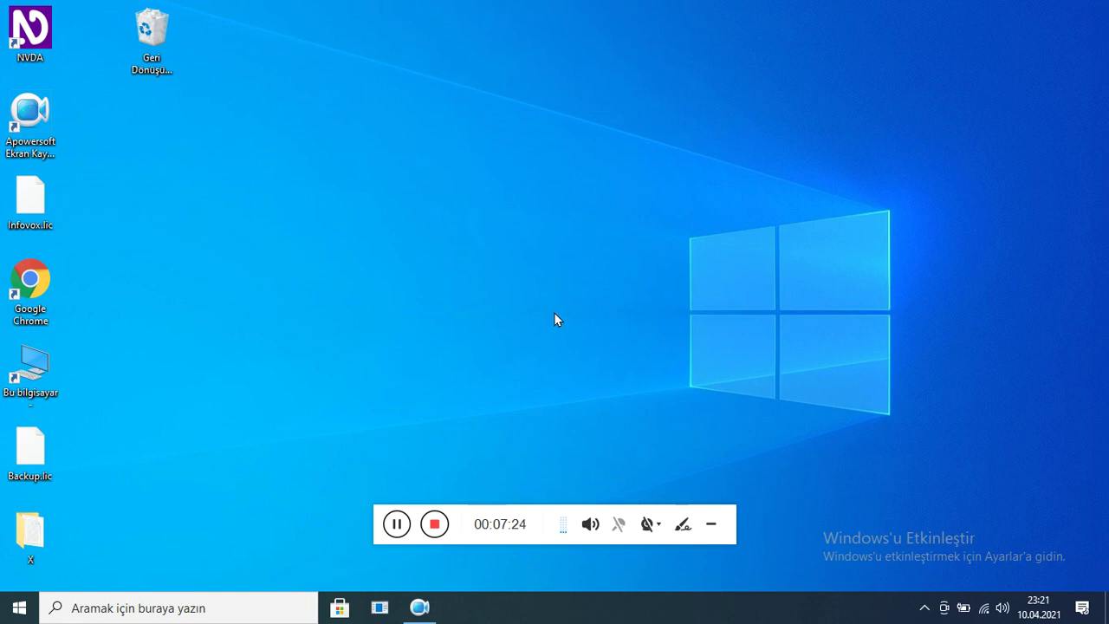
Open Çabuk Sözlük's "Seçenekler" settings, examine the options for the Yandex service and close them without changes
key("insert+n")
key("Down")
key("Down")
key("Right")
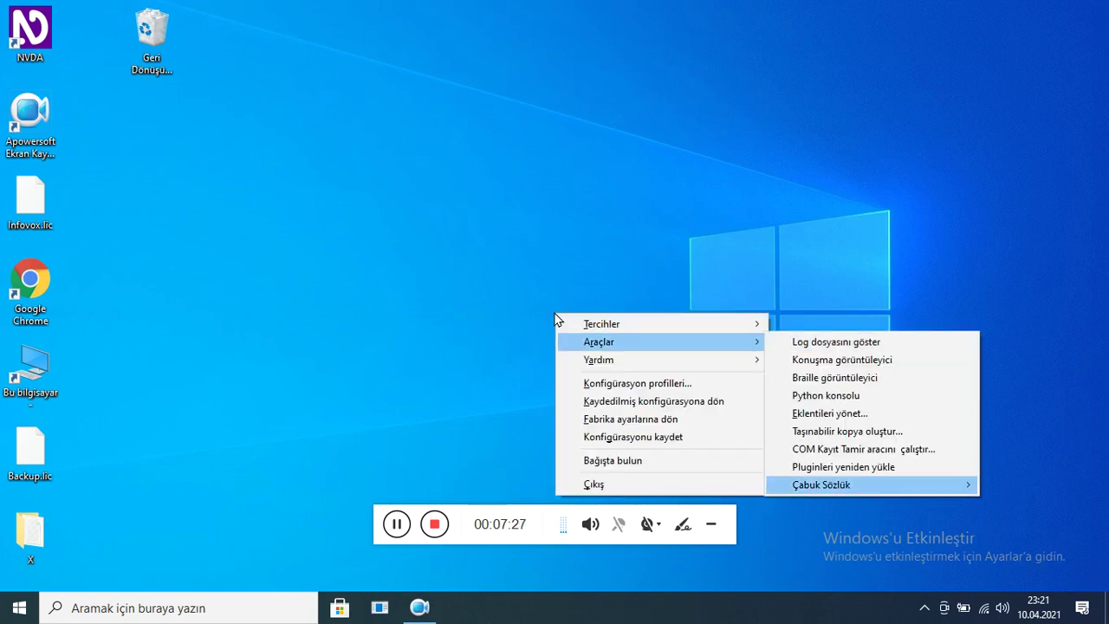
key("Right")
key("Down")
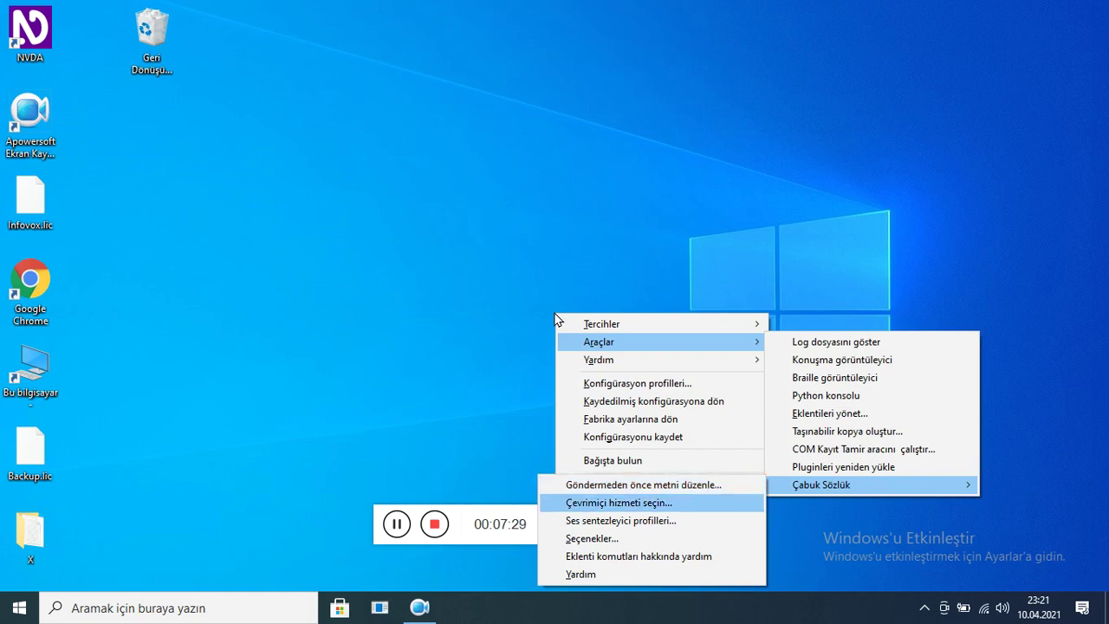
key("Down")
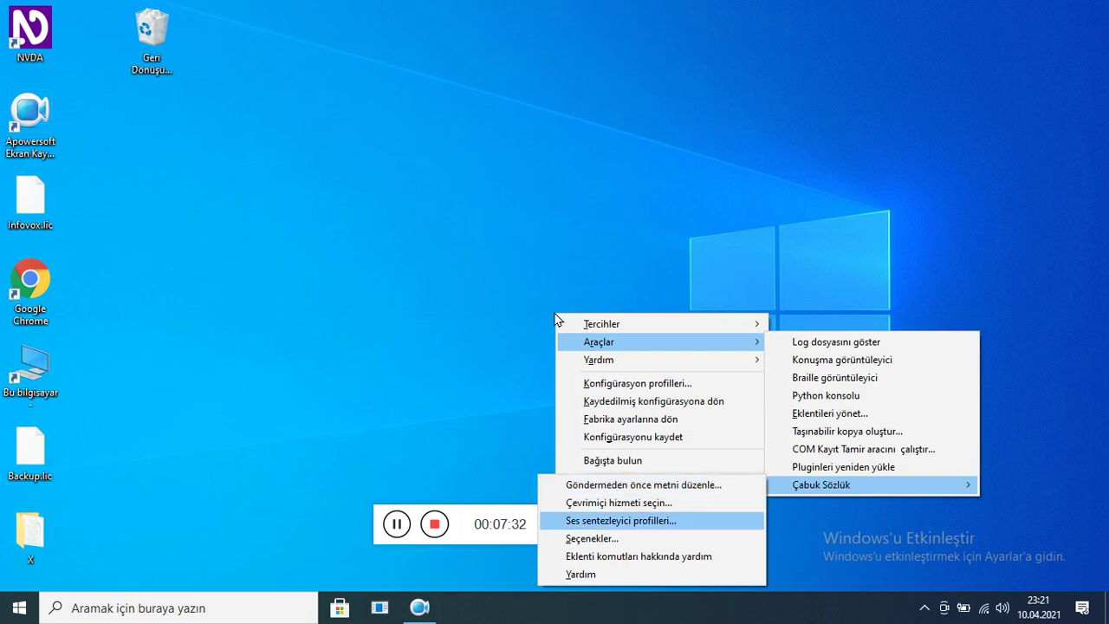
key("Down")
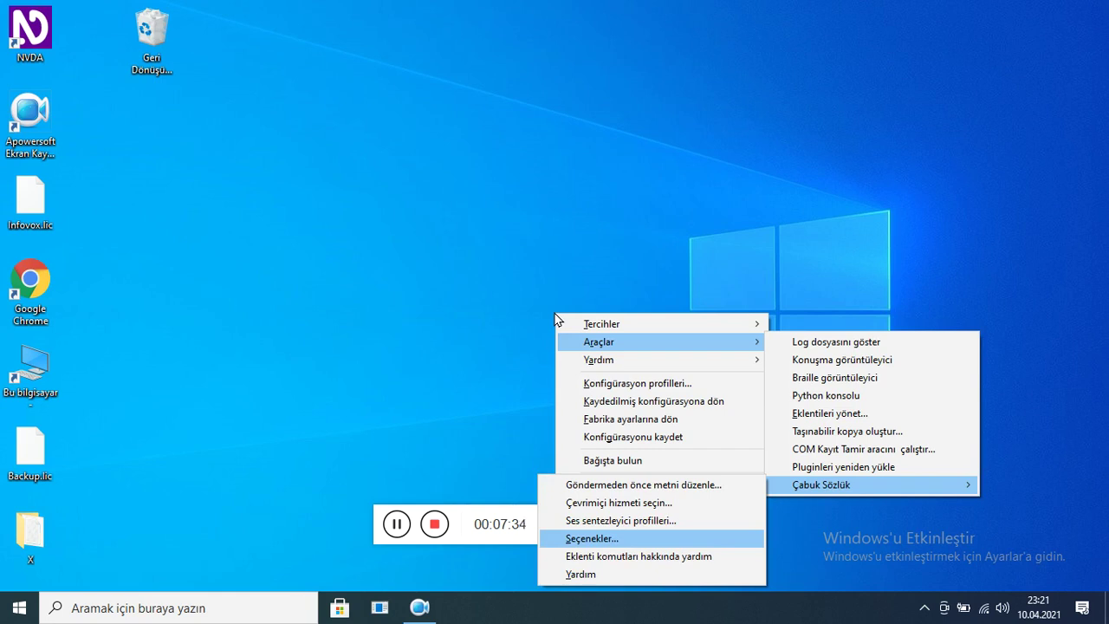
key("Return")
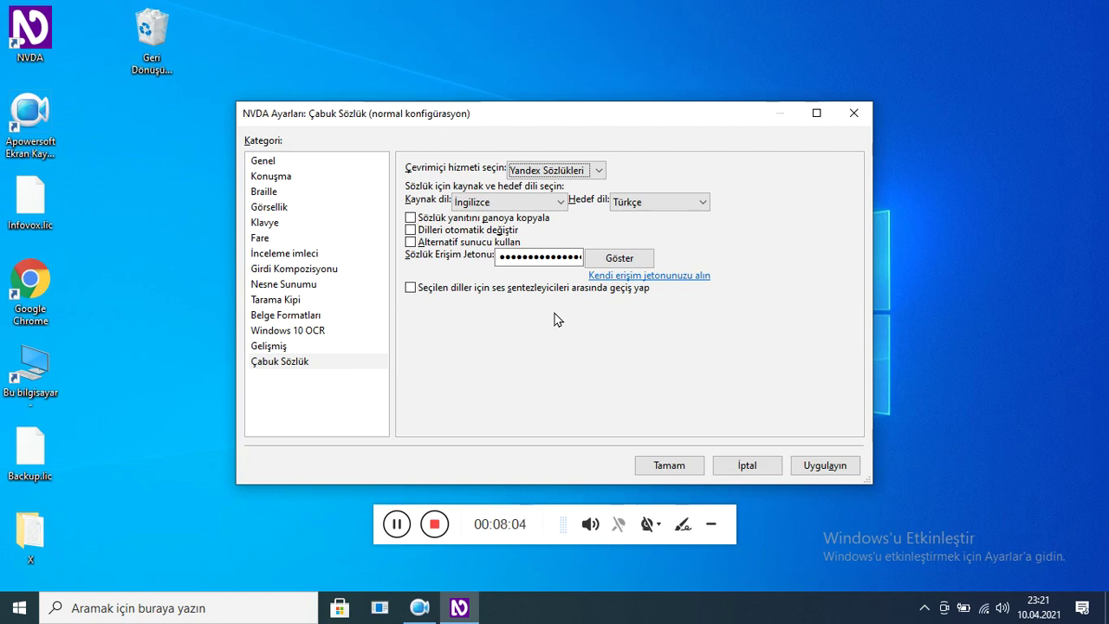
key("Escape")
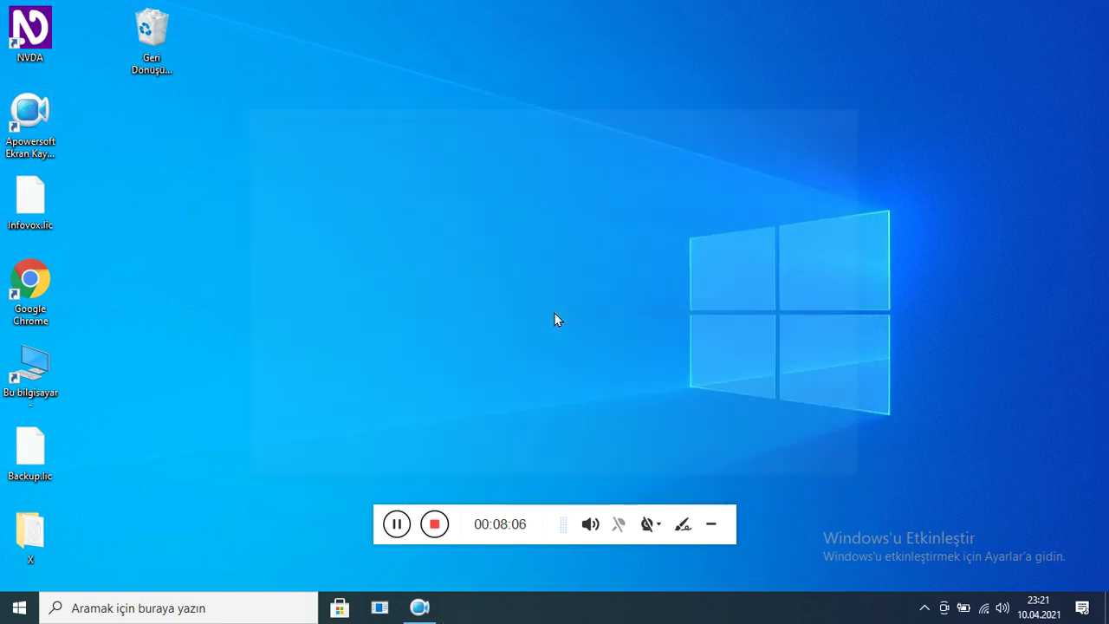
Open Çabuk Sözlük's "Eklenti komutları hakkında yardım" window, read through the add-on's command list and close it
key("Insert+n")
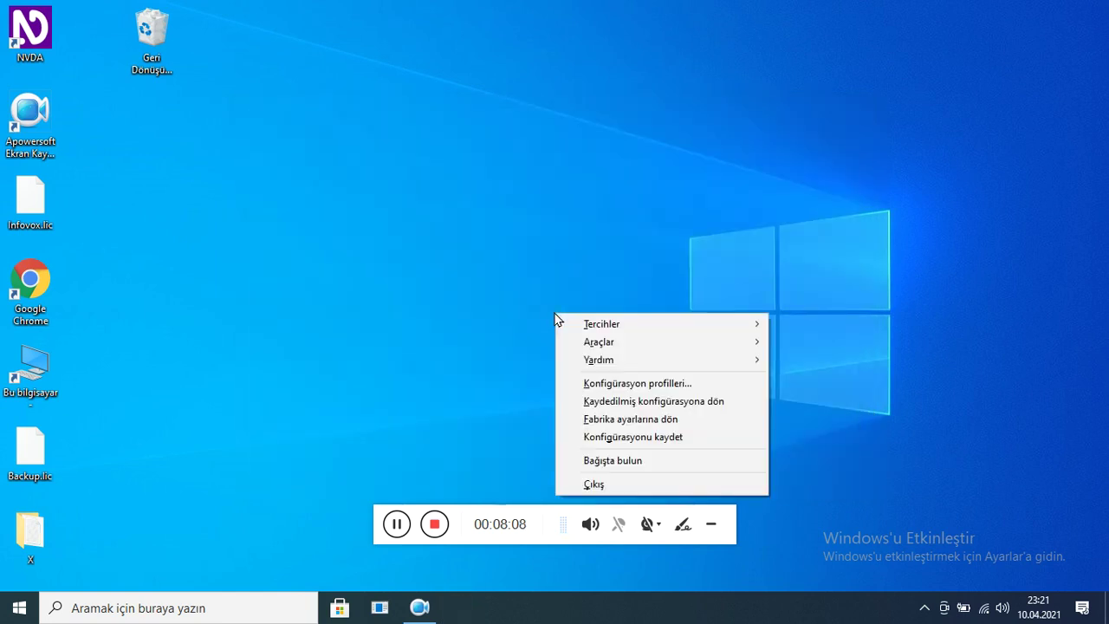
key("Down")
key("Down")
key("Right")
key("Up")
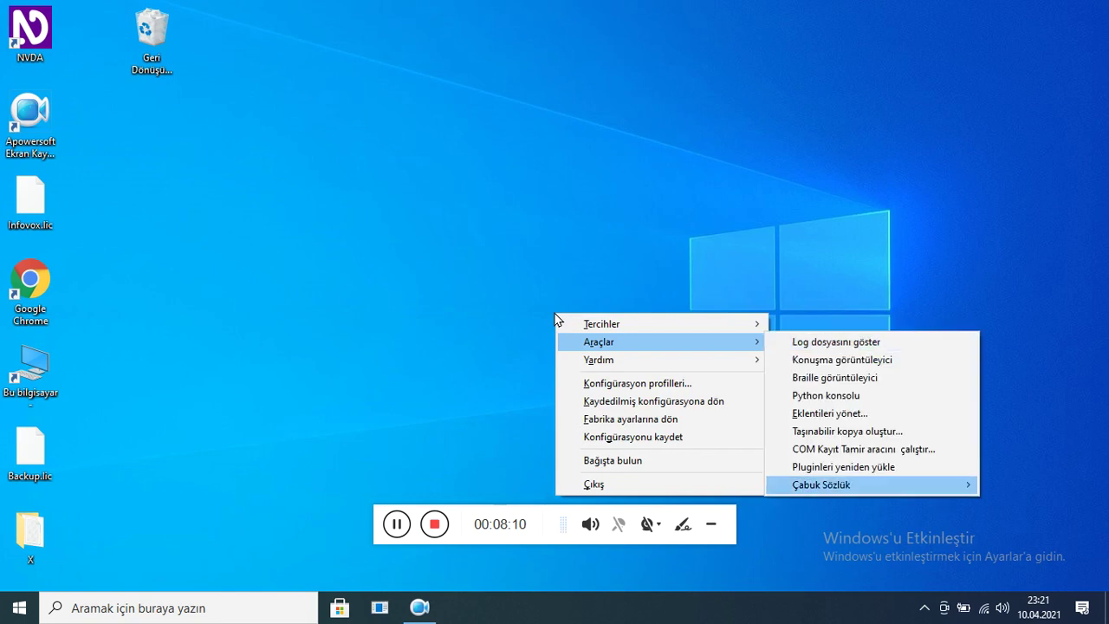
key("Right")
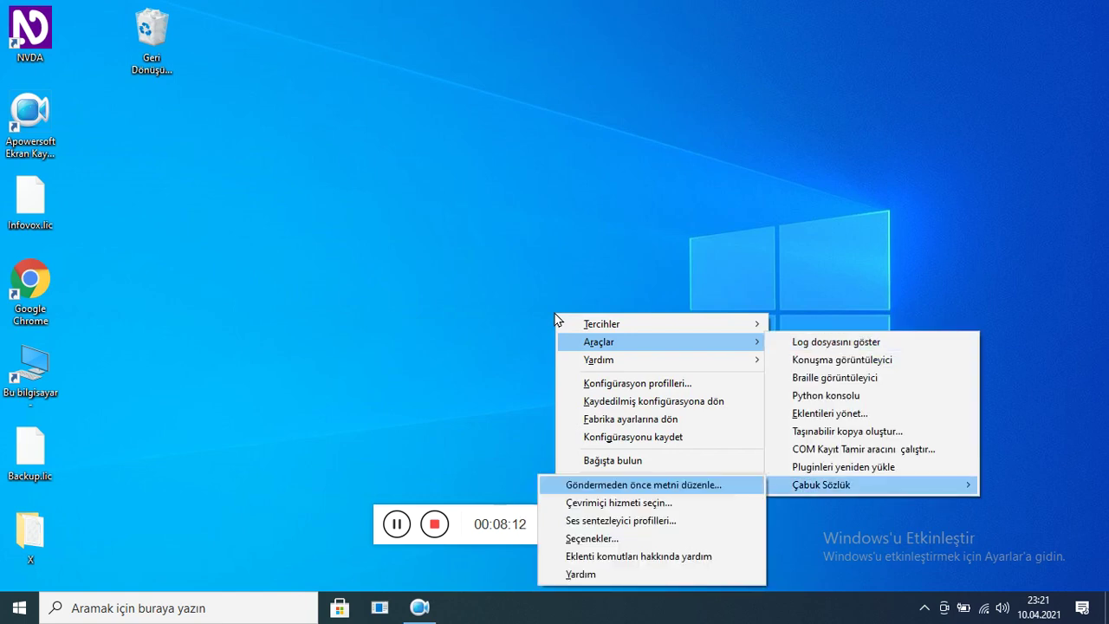
key("Down")
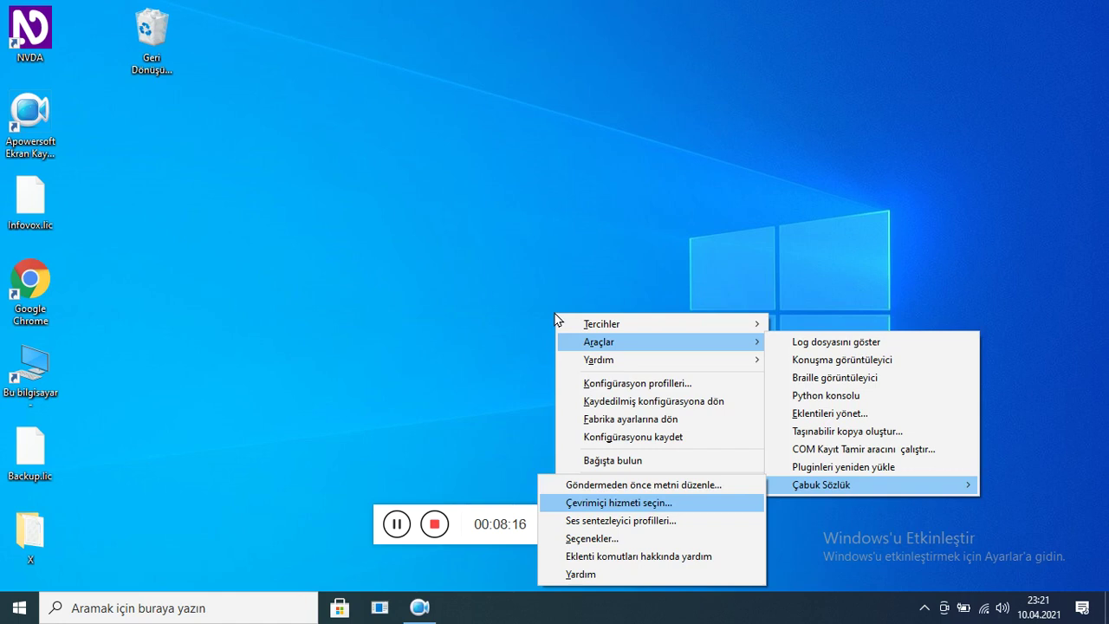
key("Down")
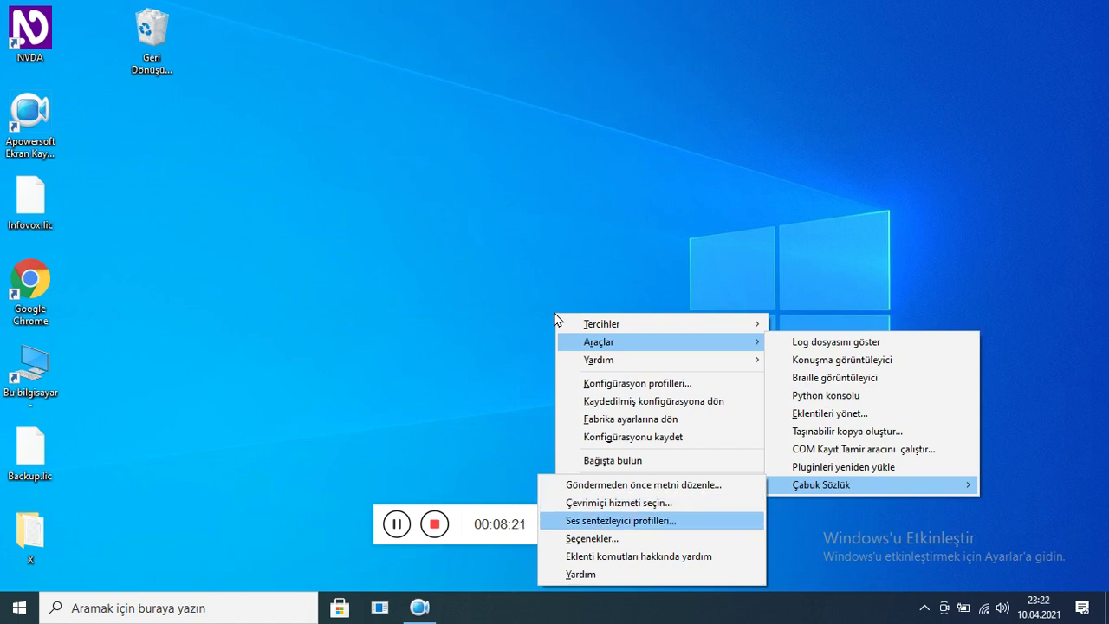
key("Down")
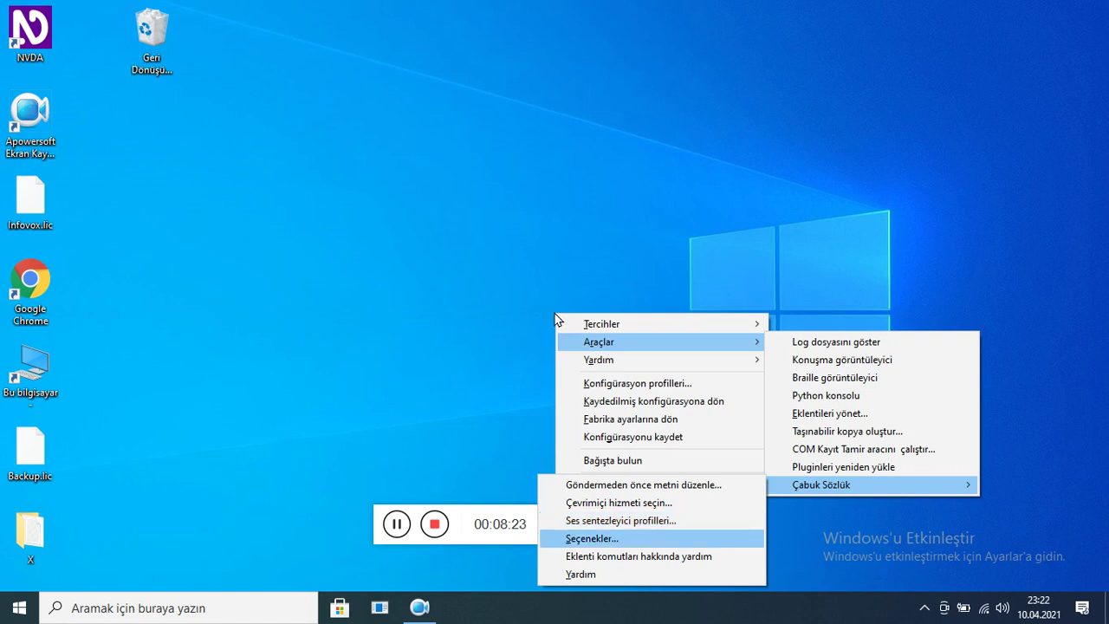
key("Down")
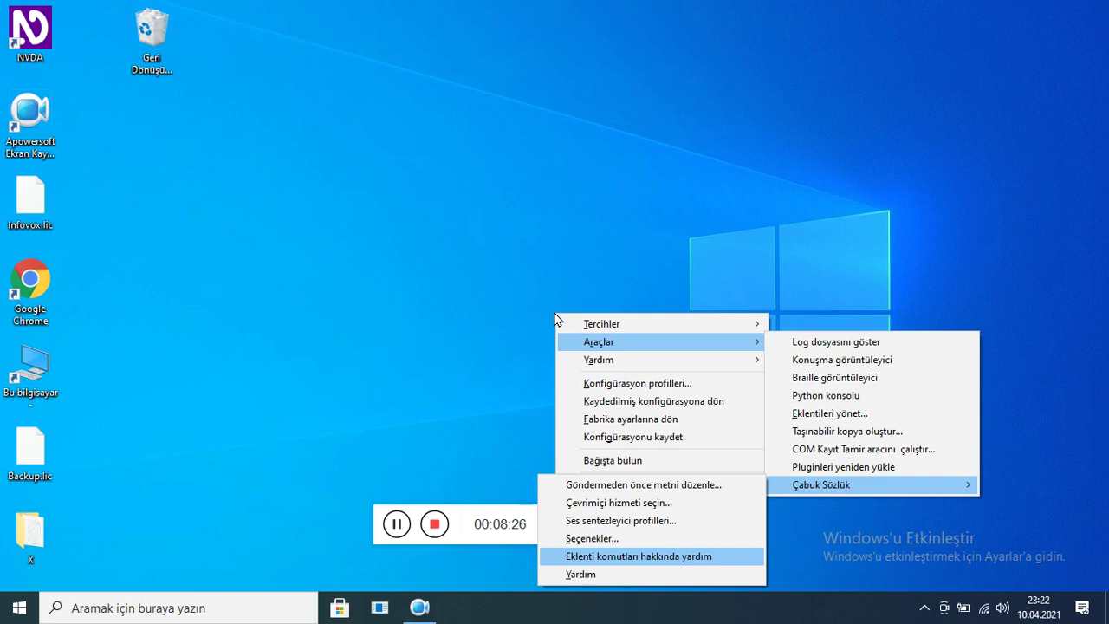
key("Down")
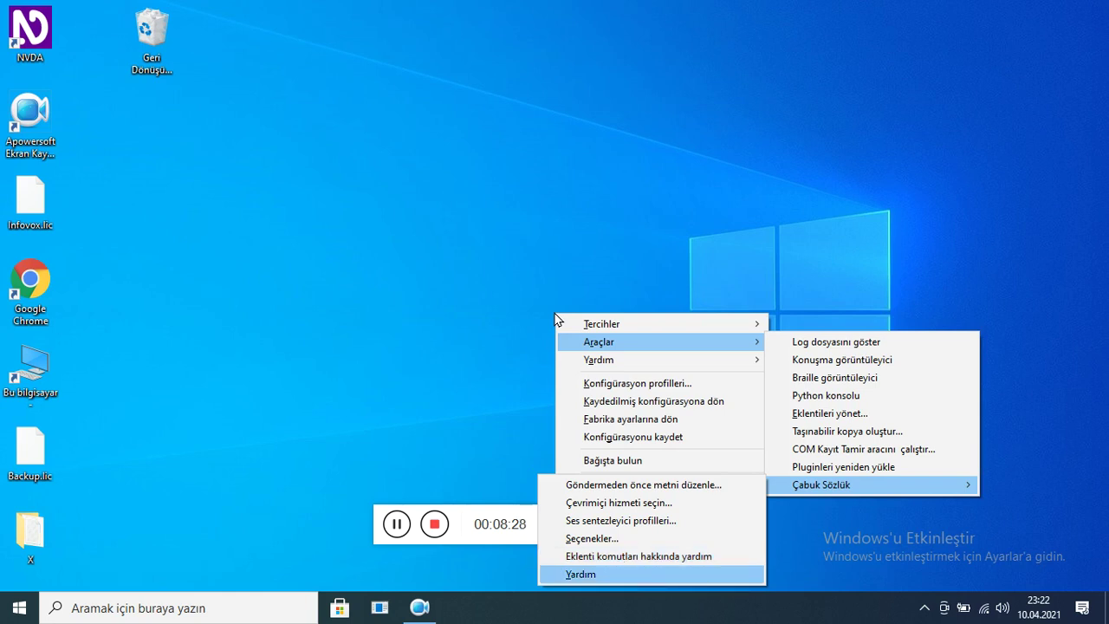
key("Down")
key("Up")
key("Up")
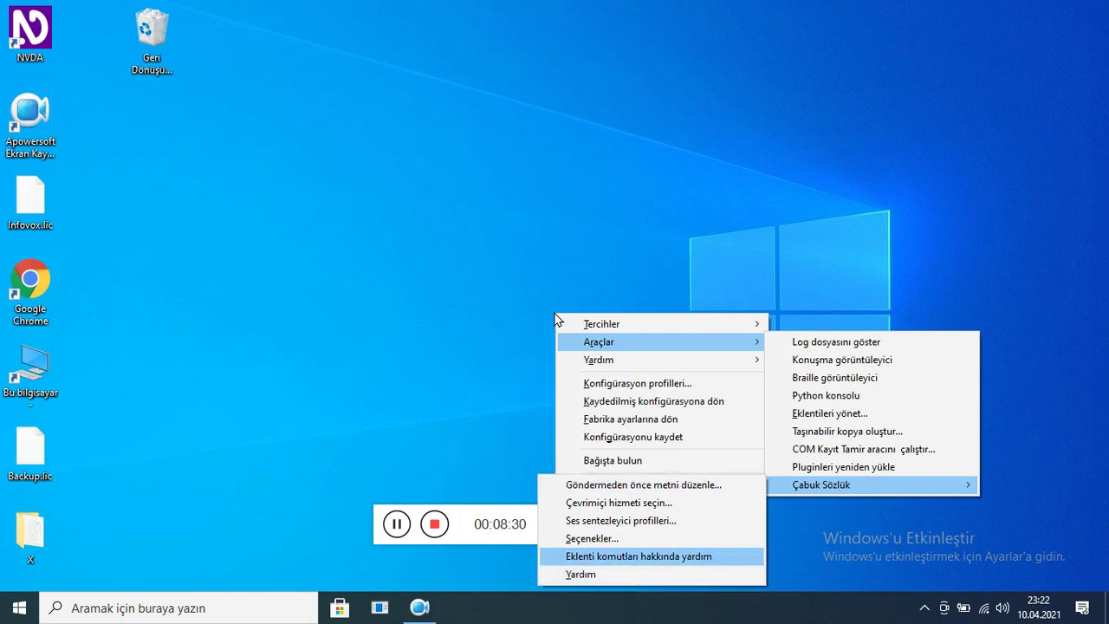
key("Return")
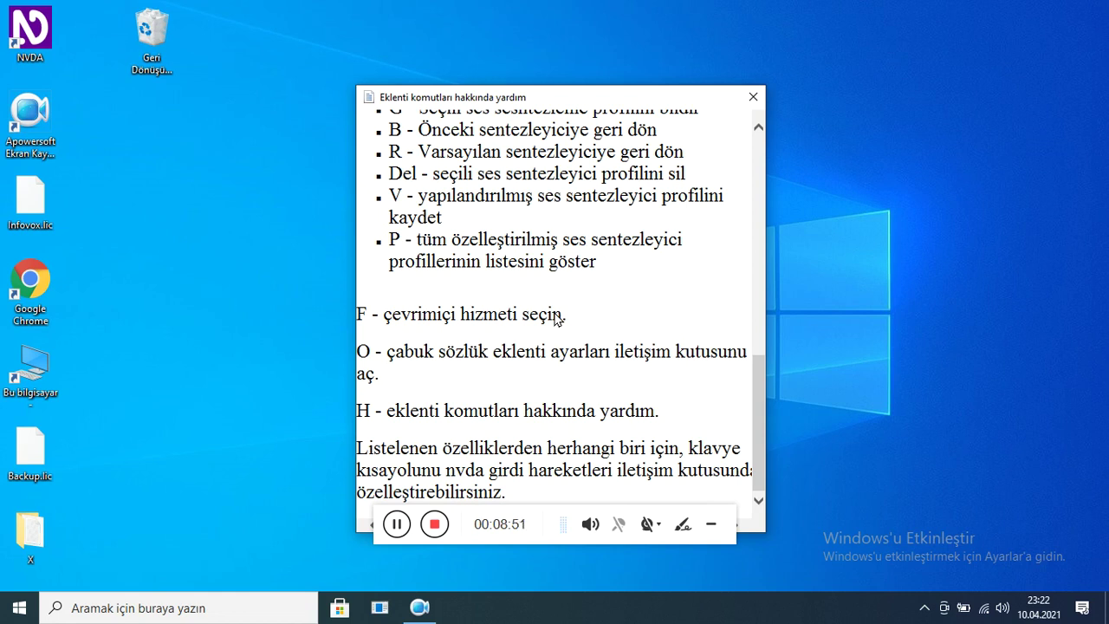
key("Escape")
Open Çabuk Sözlük's "Yardım" documentation page in the browser, look at its introduction and close the browser window
key("insert+n")
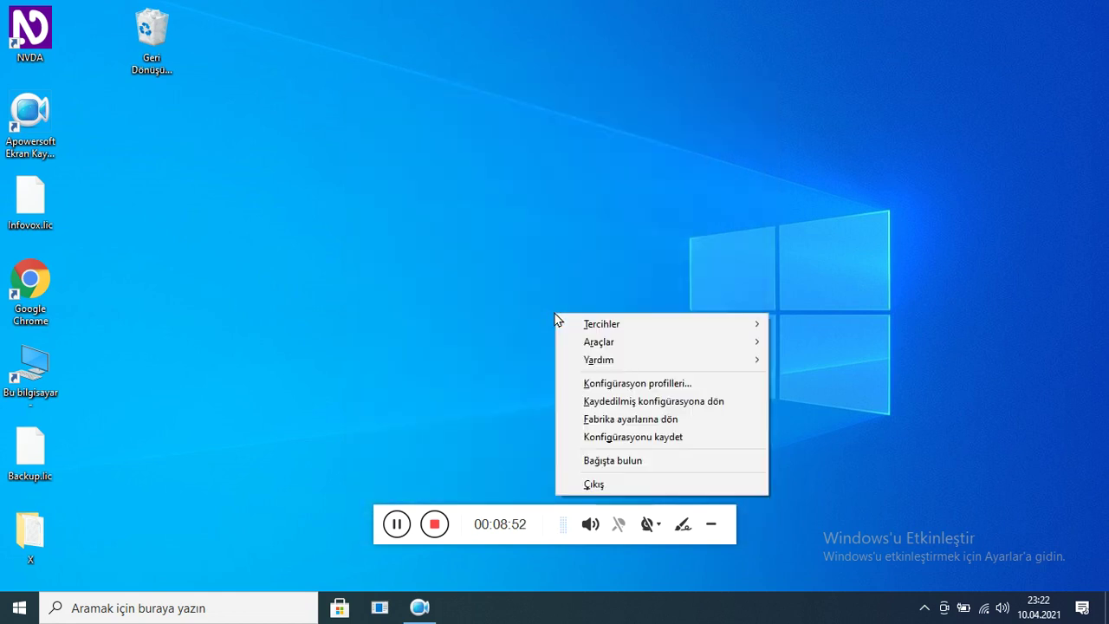
key("Down")
key("Down")
key("Right")
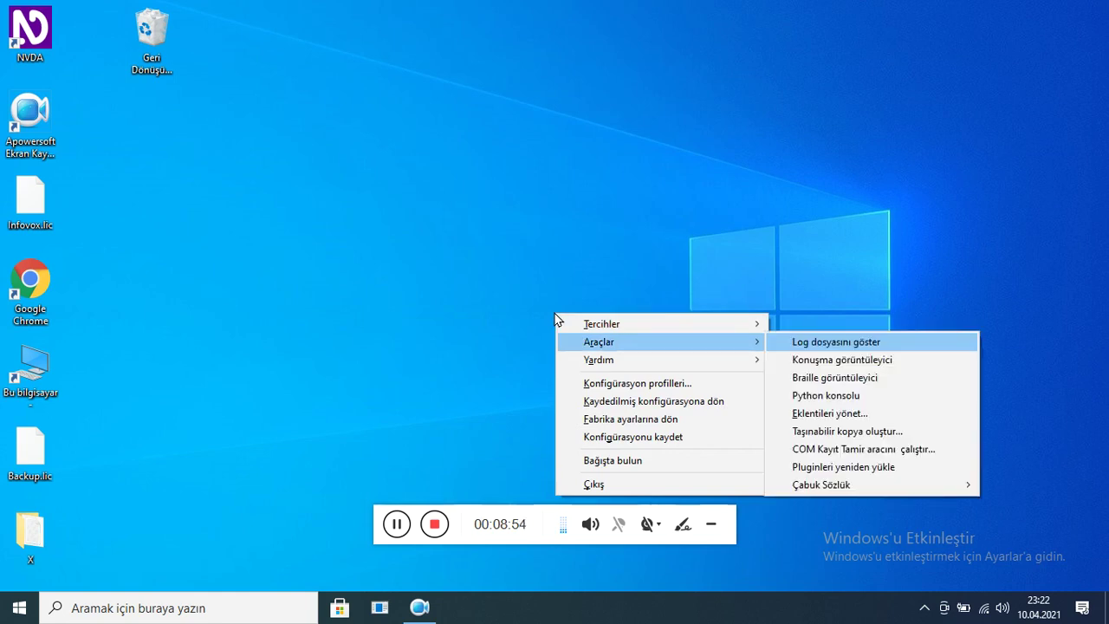
key("Up")
key("Right")
key("Up")
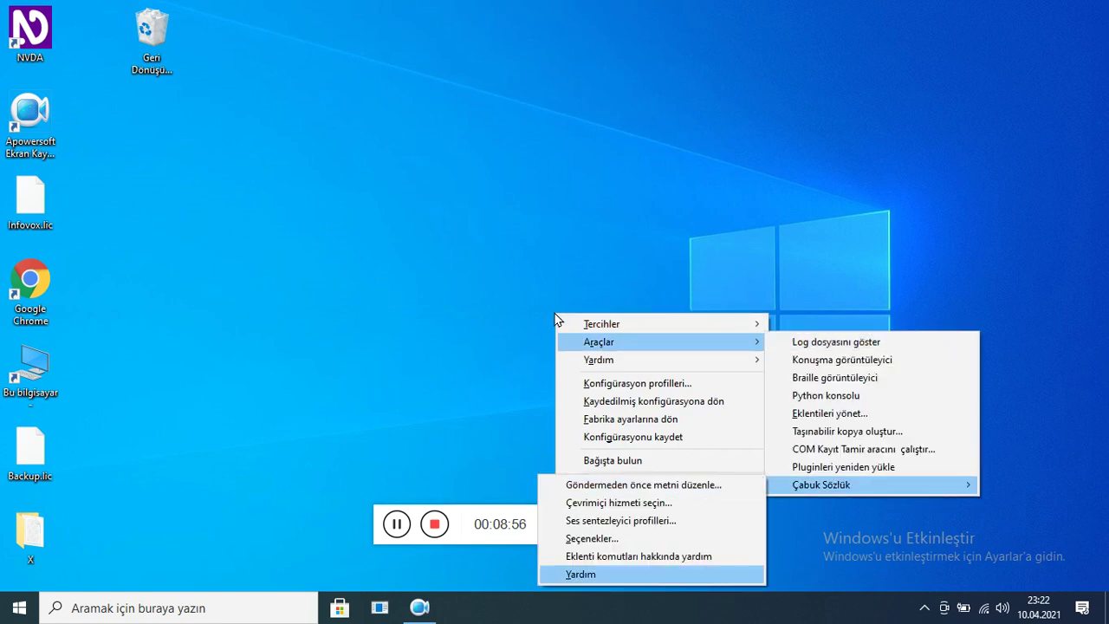
key("Return")
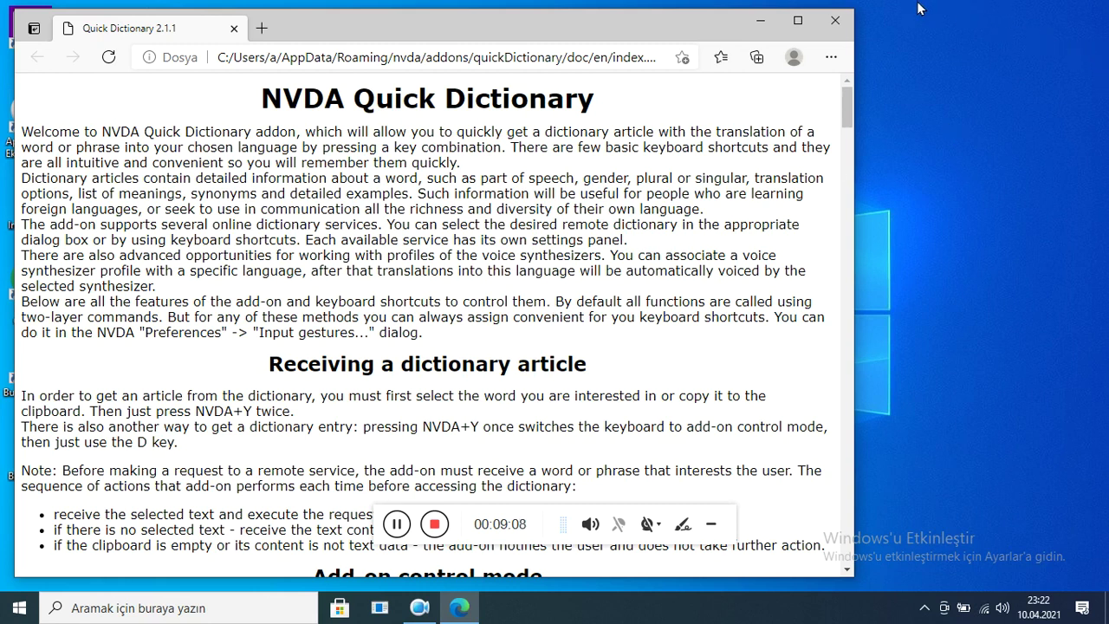
left_click_drag(857, 21, 838, 36)
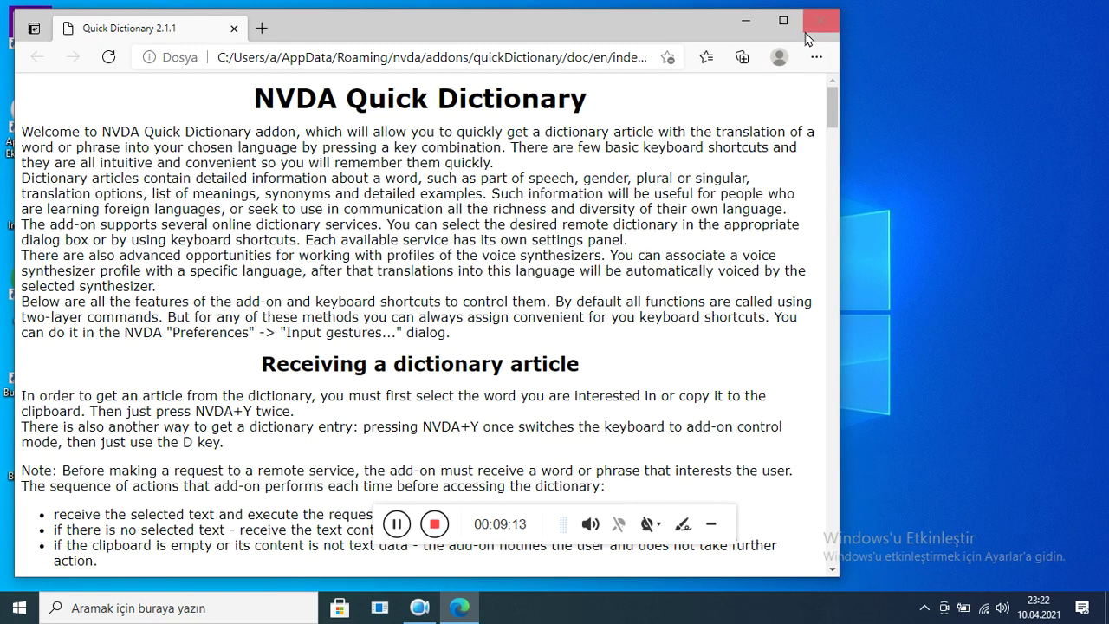
left_click(806, 31)
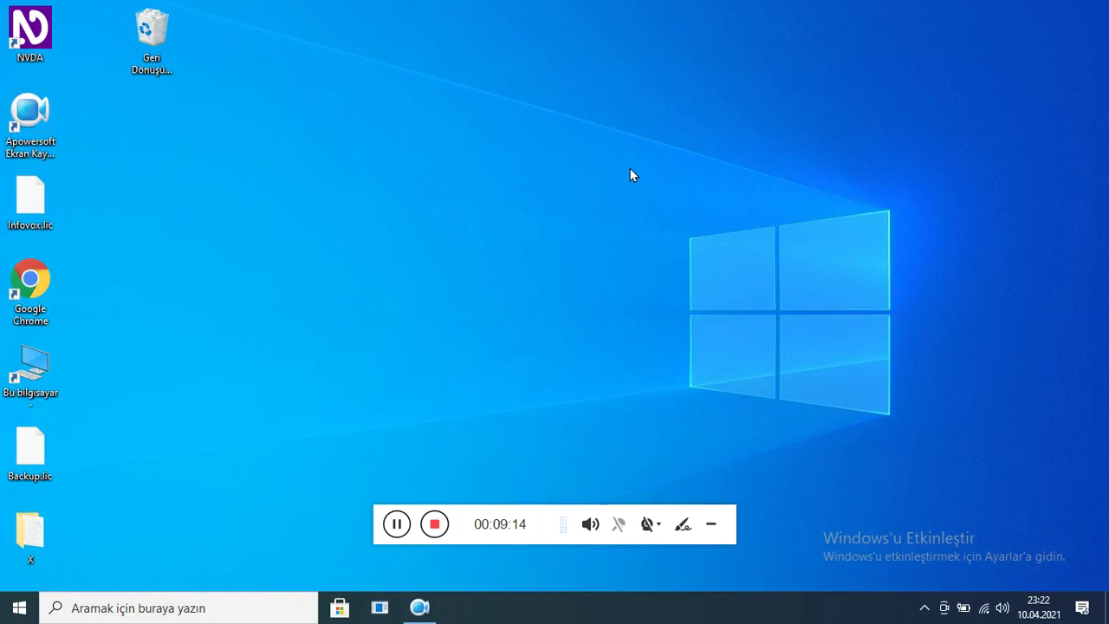